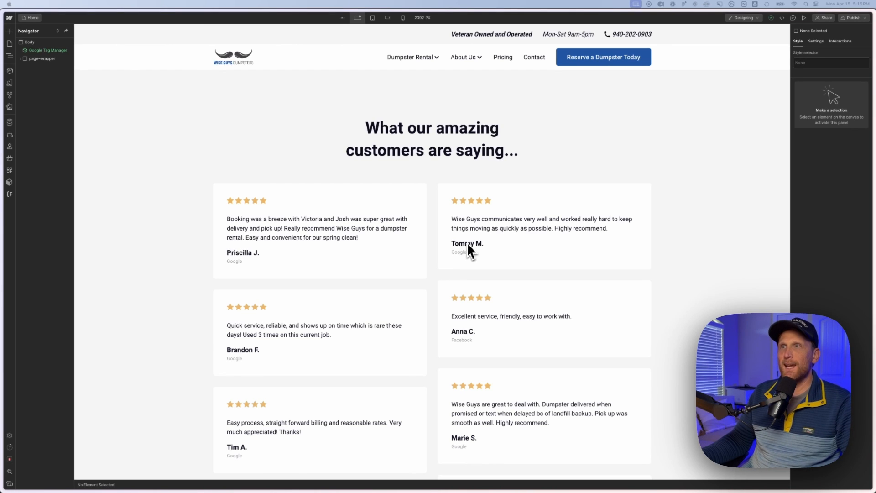
- Open the Testimonials Section component on the home page and examine the layout of its hard-coded review cards
{"action": "scroll", "coordinate": [418, 380], "scroll_direction": "down", "scroll_amount": 5}
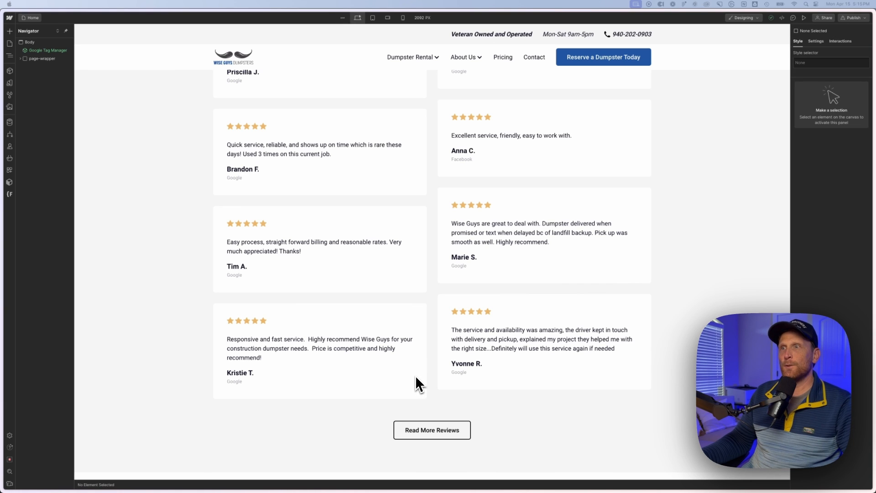
{"action": "scroll", "coordinate": [415, 378], "scroll_direction": "up", "scroll_amount": 3}
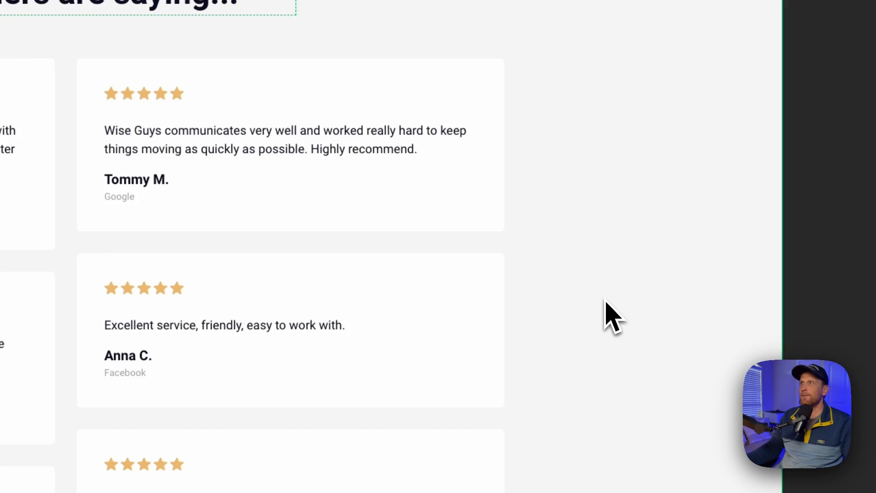
{"action": "scroll", "coordinate": [605, 311], "scroll_direction": "up", "scroll_amount": 3}
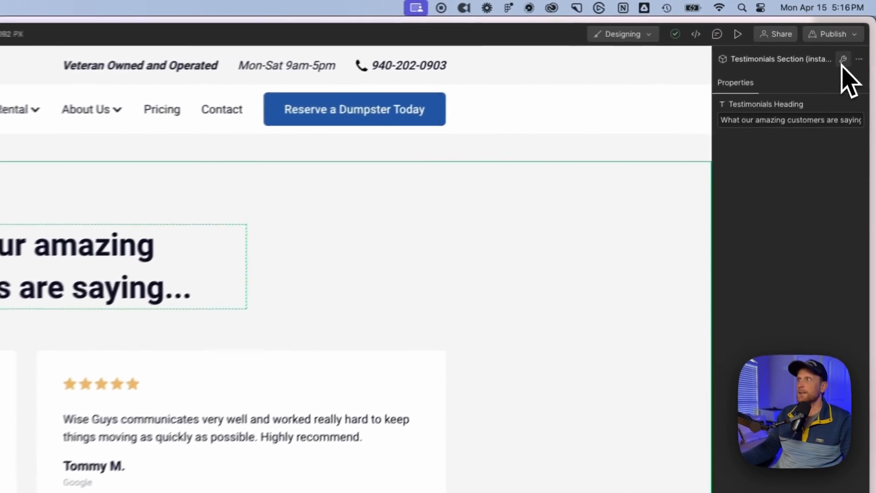
{"action": "left_click", "coordinate": [843, 59]}
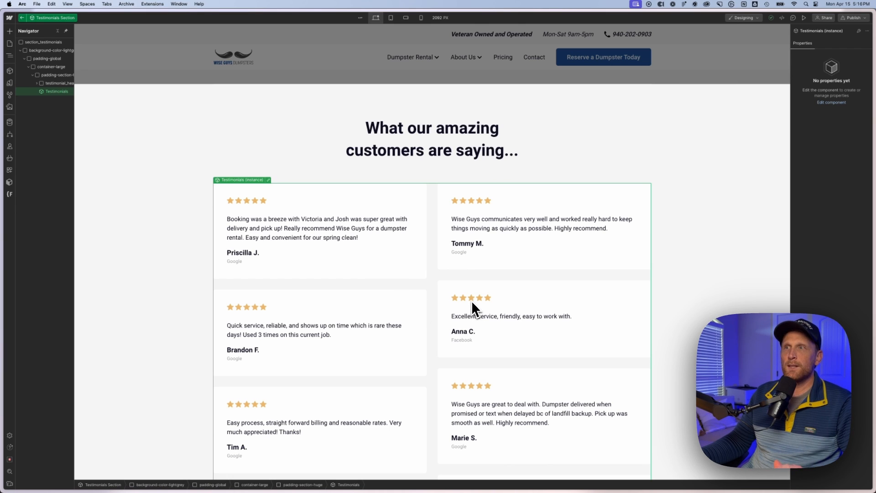
{"action": "scroll", "coordinate": [467, 302], "scroll_direction": "down", "scroll_amount": 8}
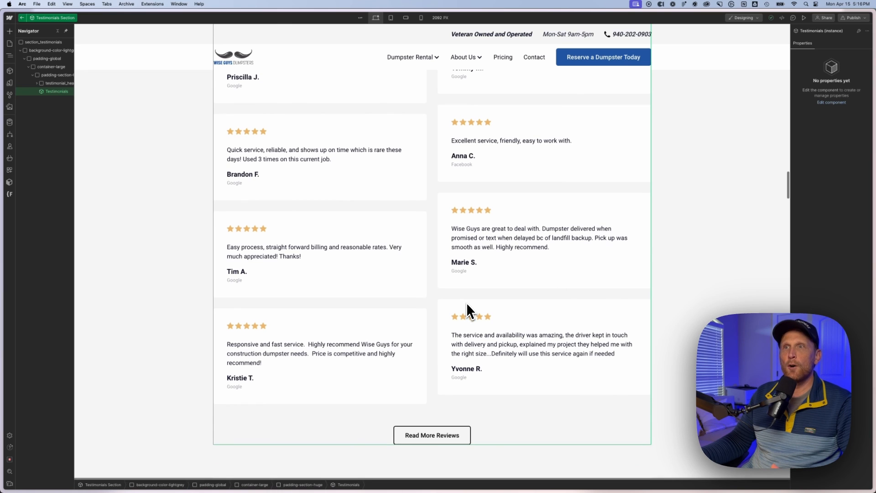
{"action": "scroll", "coordinate": [467, 302], "scroll_direction": "up", "scroll_amount": 4}
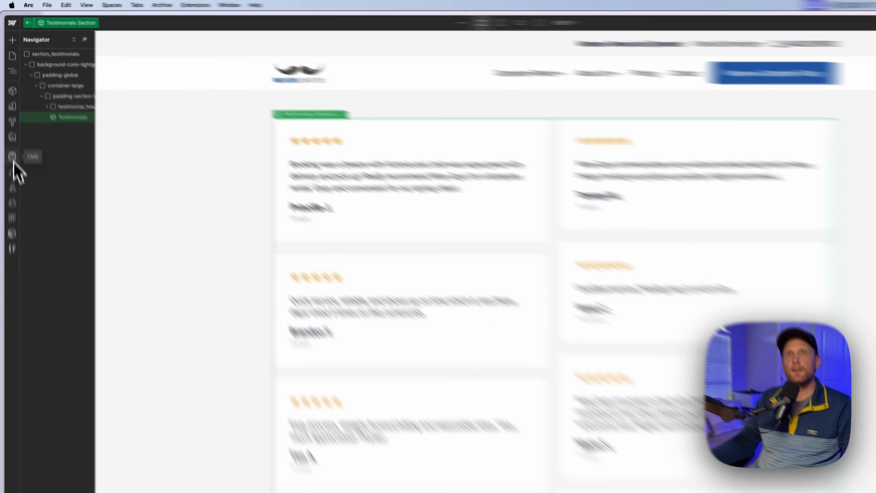
- Start a new CMS collection and name it "Testimonials"
{"action": "left_click", "coordinate": [10, 124]}
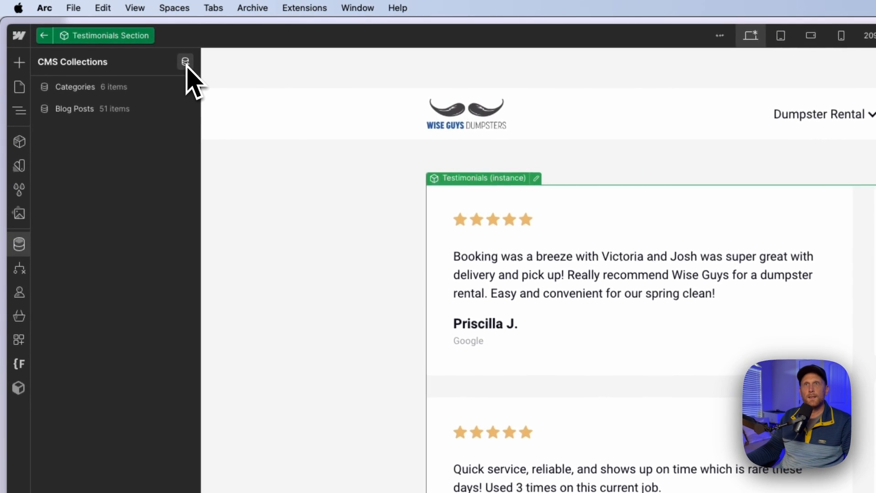
{"action": "left_click", "coordinate": [185, 63]}
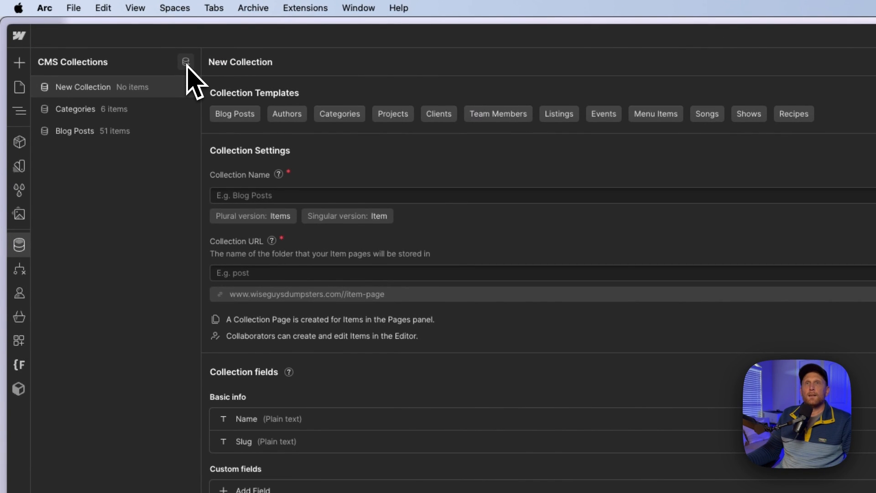
{"action": "left_click", "coordinate": [256, 196]}
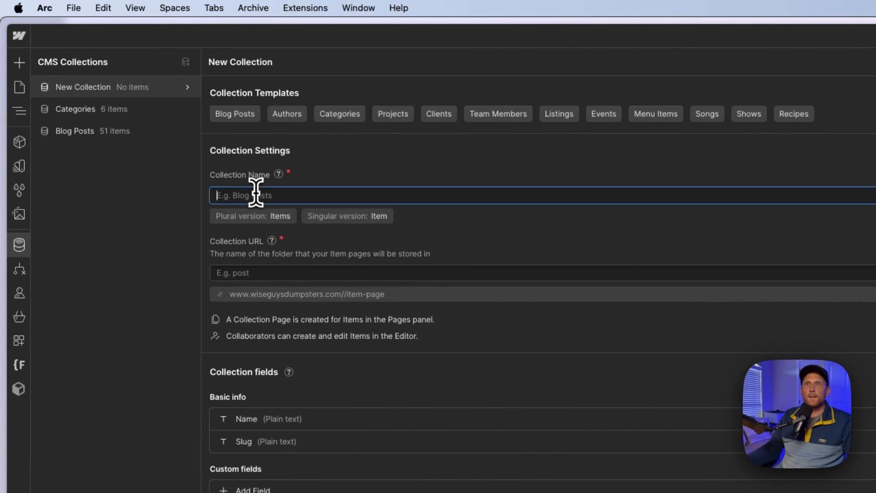
{"action": "type", "text": "Testimon"}
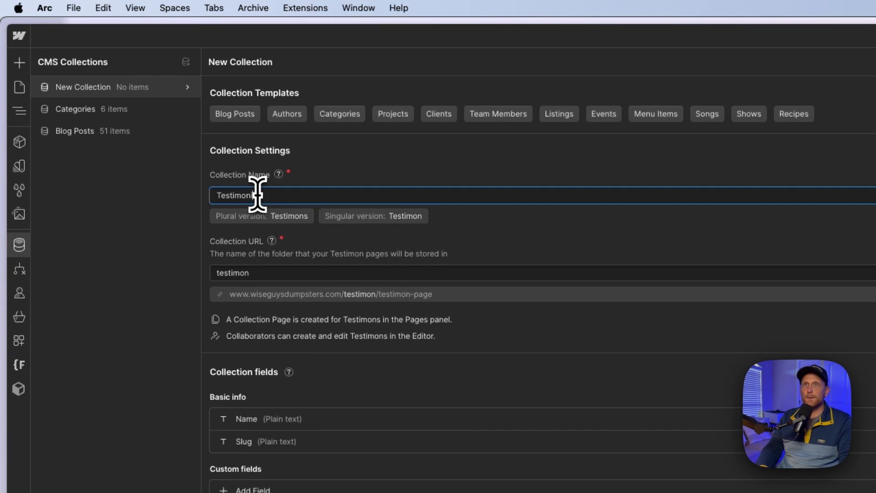
{"action": "type", "text": "ial"}
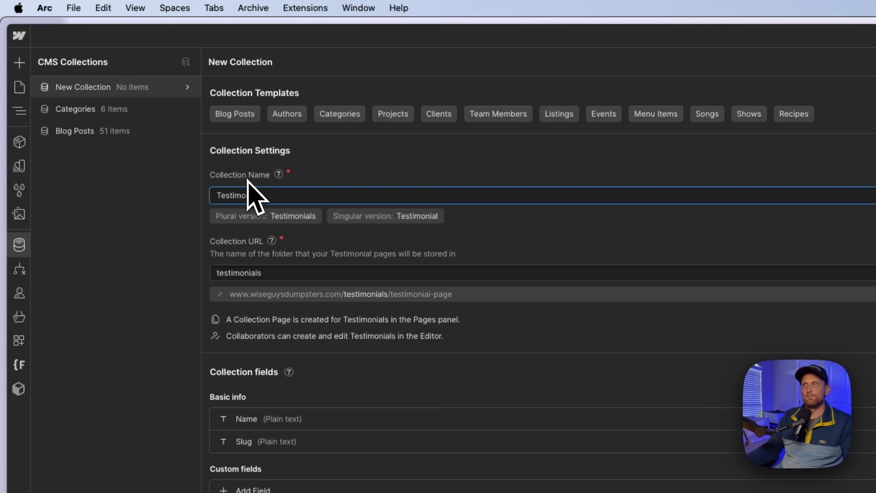
{"action": "type", "text": "s"}
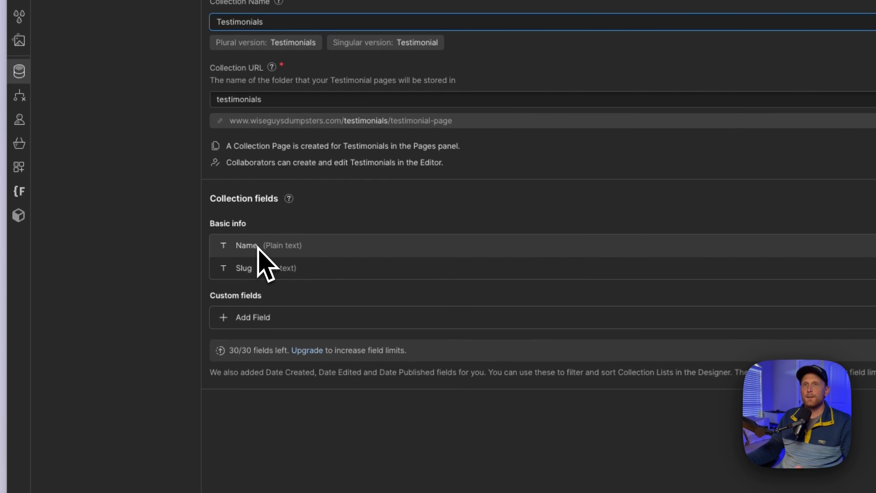
- Relabel the Name field "Person's Name", give it the help text "Add the person's name who left the testimonials." and save the field
{"action": "left_click", "coordinate": [258, 249]}
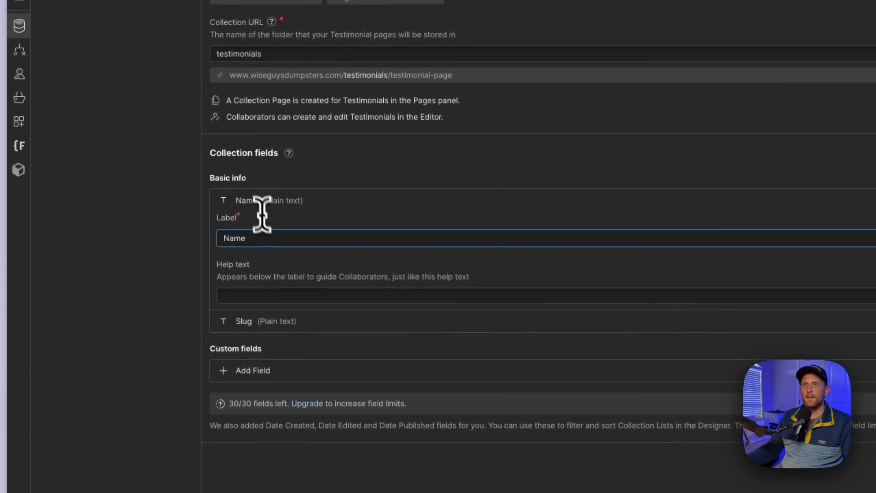
{"action": "double_click", "coordinate": [260, 237]}
{"action": "type", "text": "Person"}
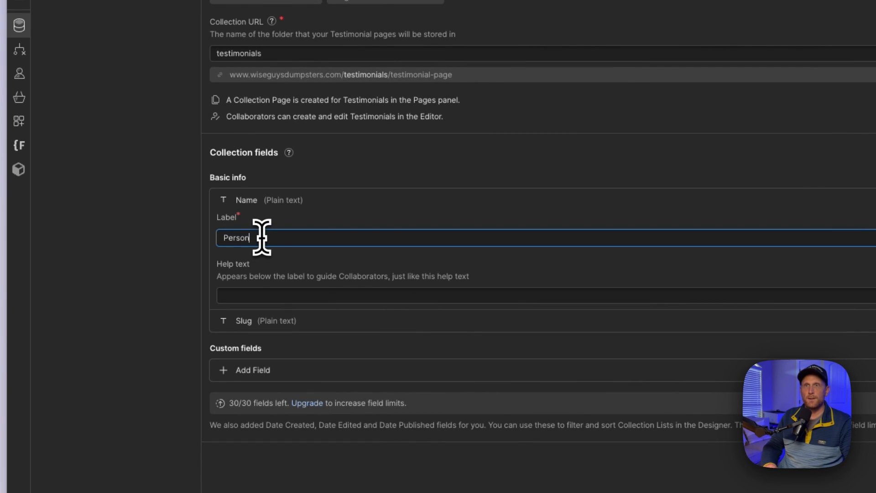
{"action": "type", "text": "'s Name"}
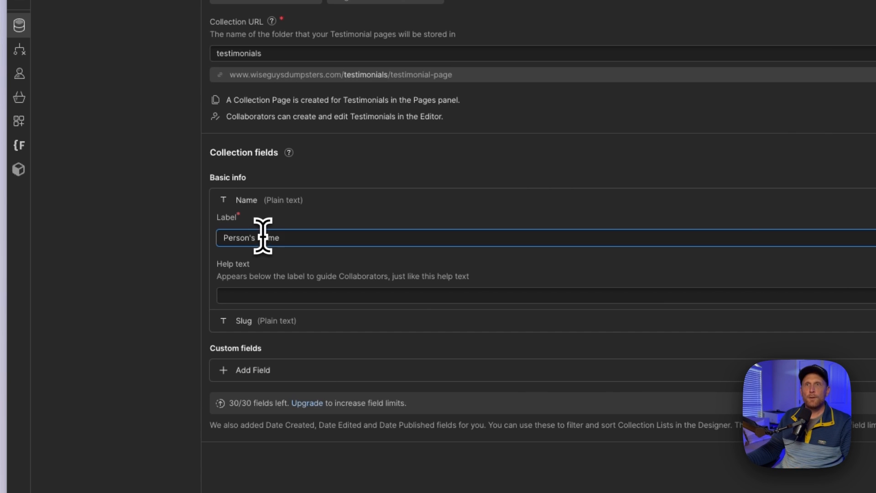
{"action": "left_click", "coordinate": [244, 294]}
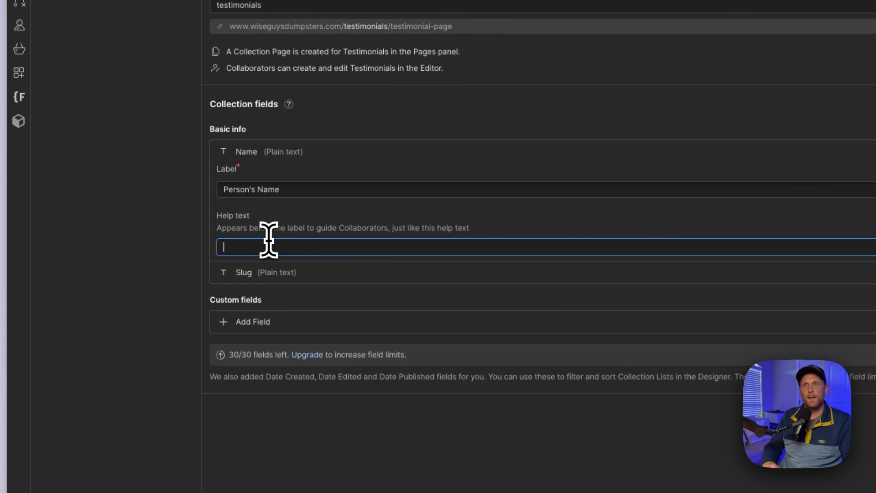
{"action": "type", "text": "Add the person"}
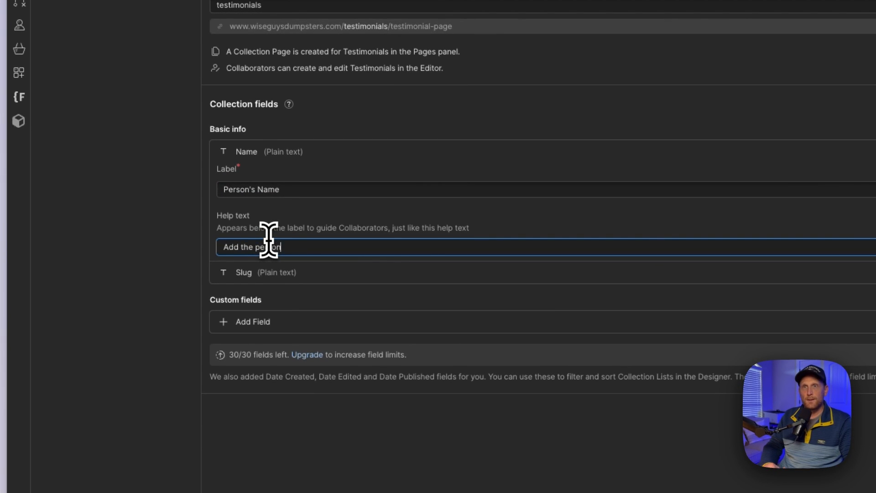
{"action": "type", "text": "'s name who "}
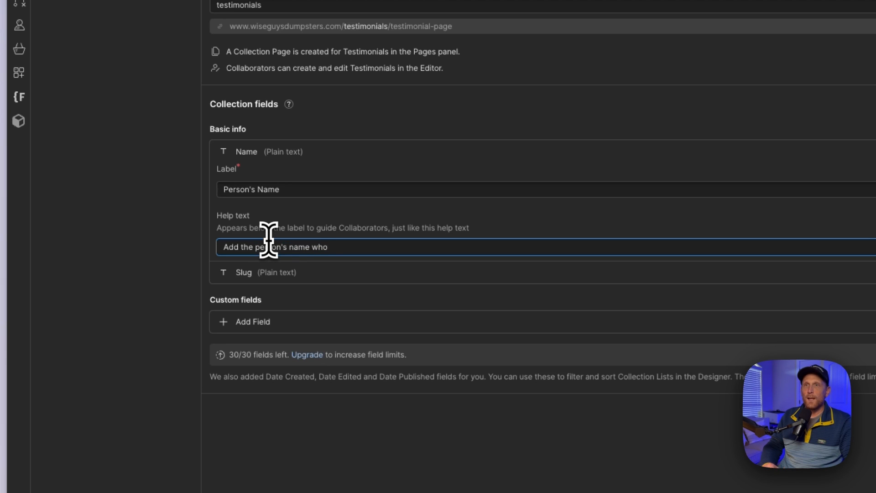
{"action": "type", "text": "left the testimonials."}
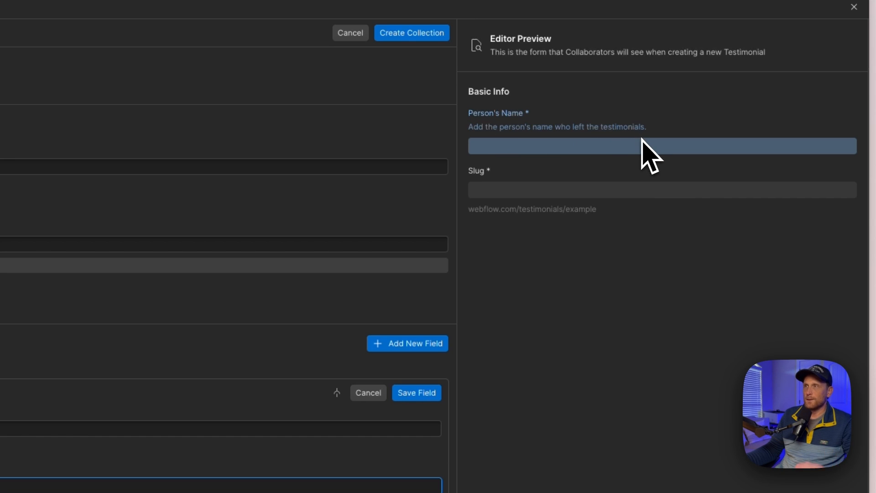
{"action": "left_click", "coordinate": [417, 393]}
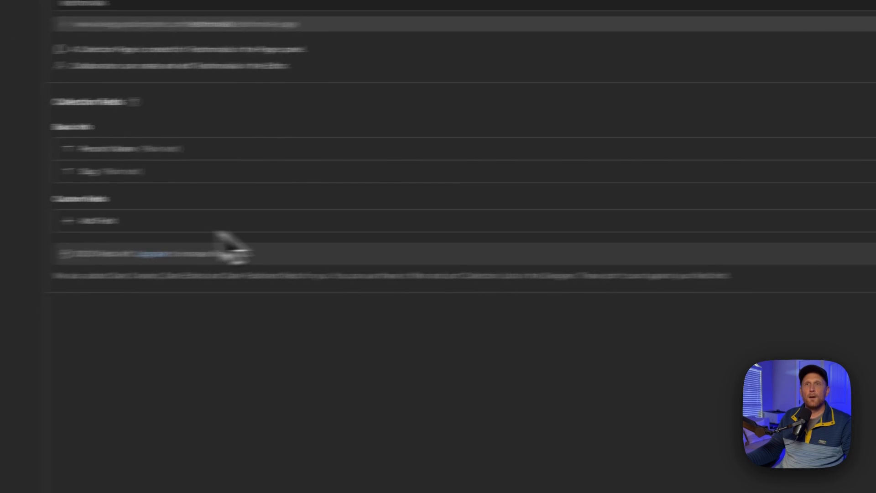
- Add a plain text custom field to the collection and label it "Testimonial"
{"action": "left_click", "coordinate": [241, 220]}
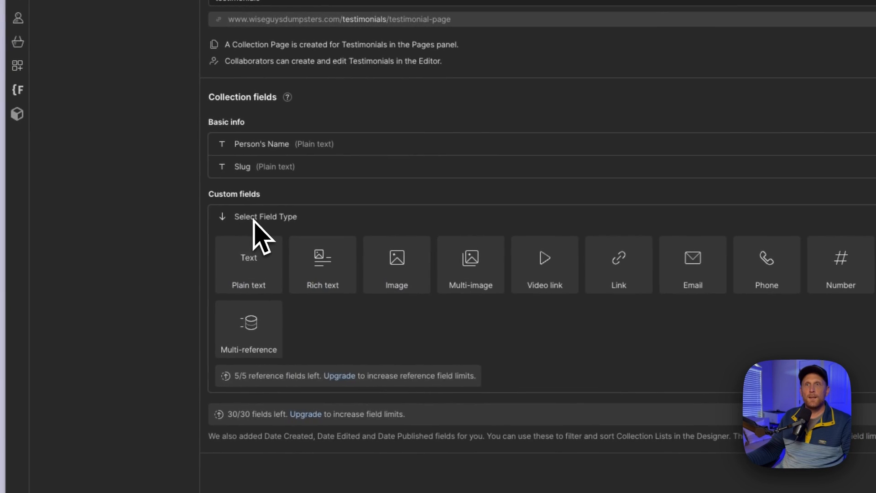
{"action": "left_click", "coordinate": [263, 291]}
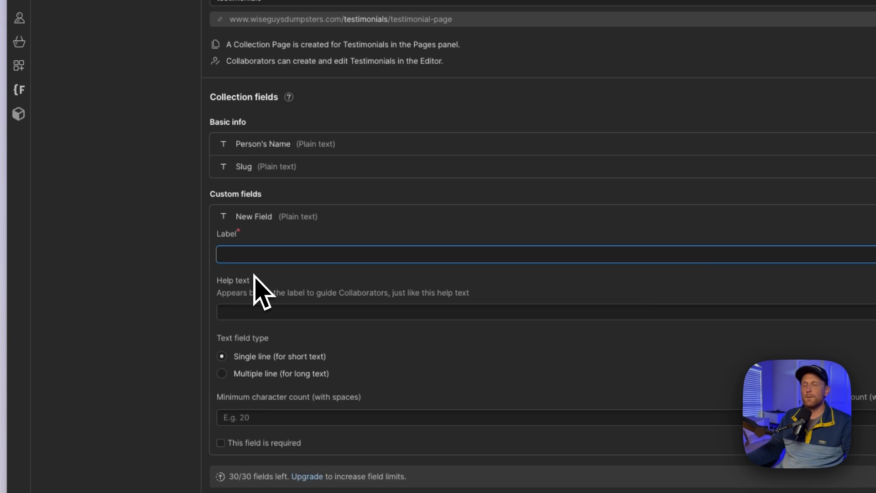
{"action": "type", "text": "Testimonials"}
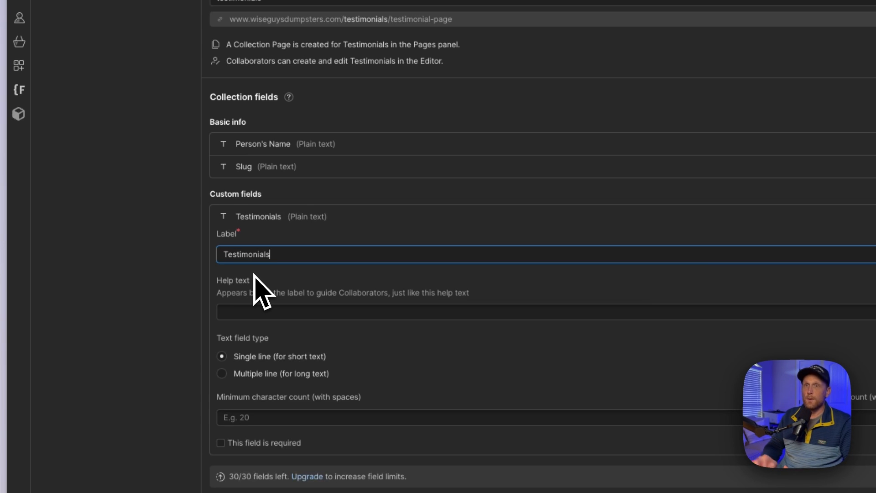
{"action": "key", "text": "BackSpace"}
- Add the help text "Place the testimonial test in the field below. Try to keep this to 2-3 sentences.", choose multiple-line text and save the field
{"action": "scroll", "coordinate": [289, 254], "scroll_direction": "down", "scroll_amount": 2}
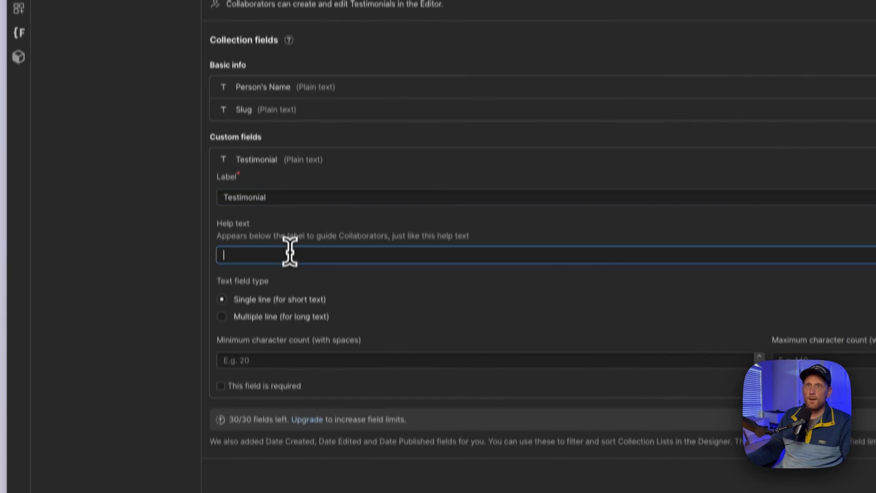
{"action": "left_click", "coordinate": [289, 231]}
{"action": "type", "text": "Place the testimonial test in the"}
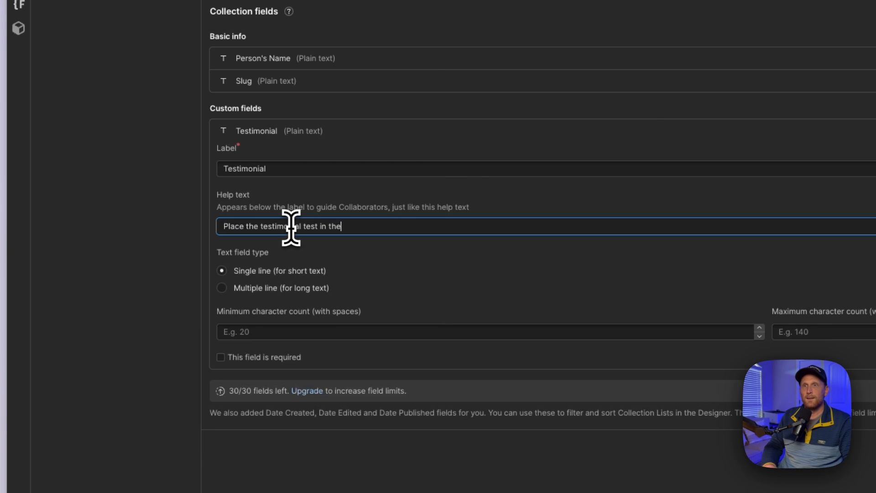
{"action": "type", "text": "ield below. Try"}
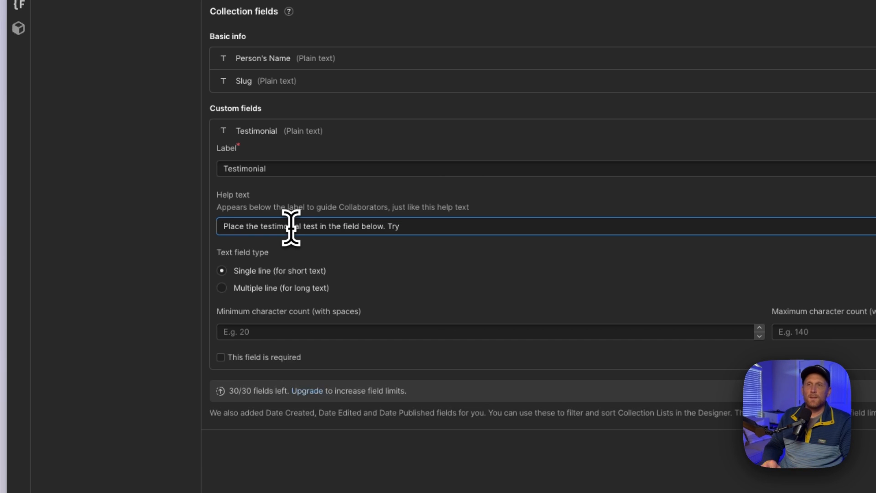
{"action": "type", "text": " to keep this to"}
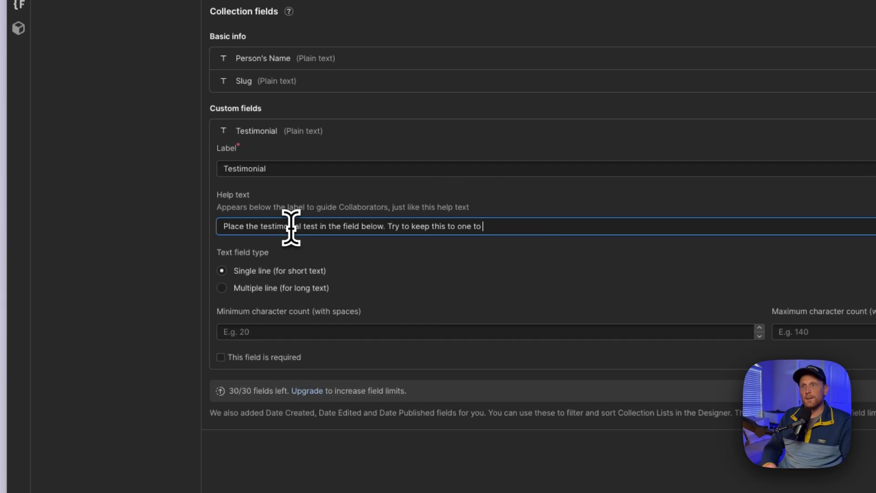
{"action": "type", "text": " on"}
{"action": "key", "text": "BackSpace"}
{"action": "key", "text": "BackSpace"}
{"action": "type", "text": "to "}
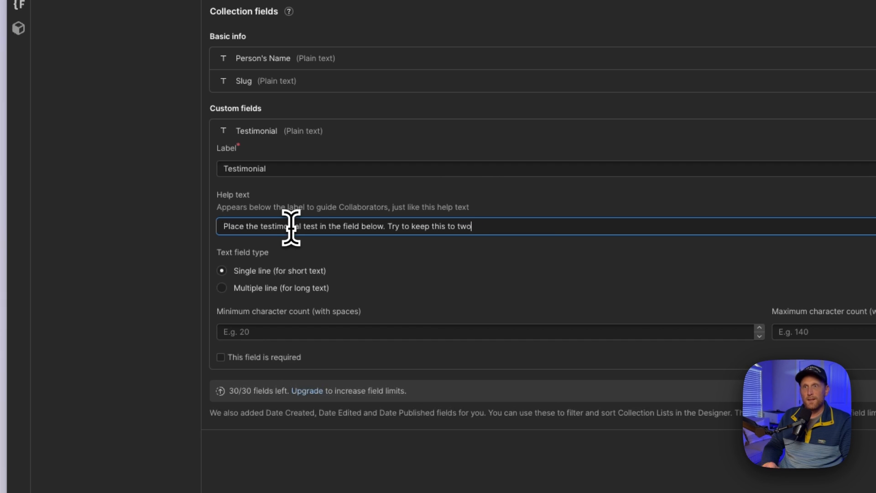
{"action": "type", "text": "2-3 sentences."}
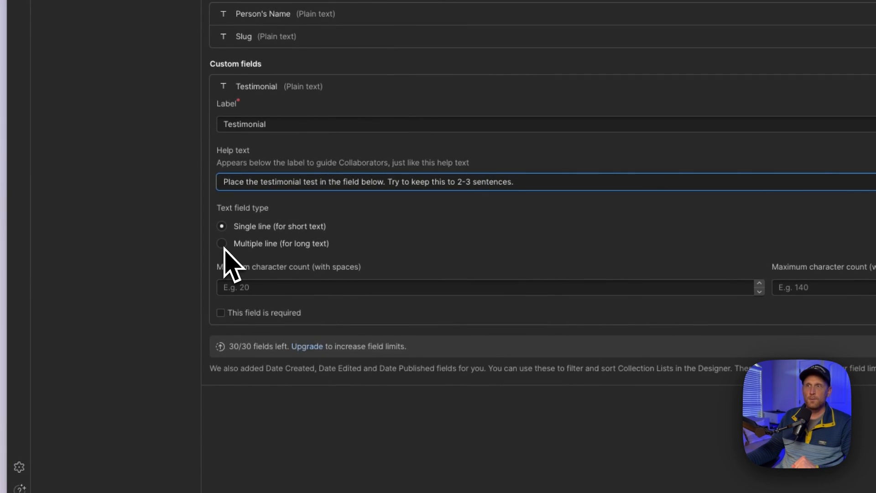
{"action": "left_click", "coordinate": [223, 245]}
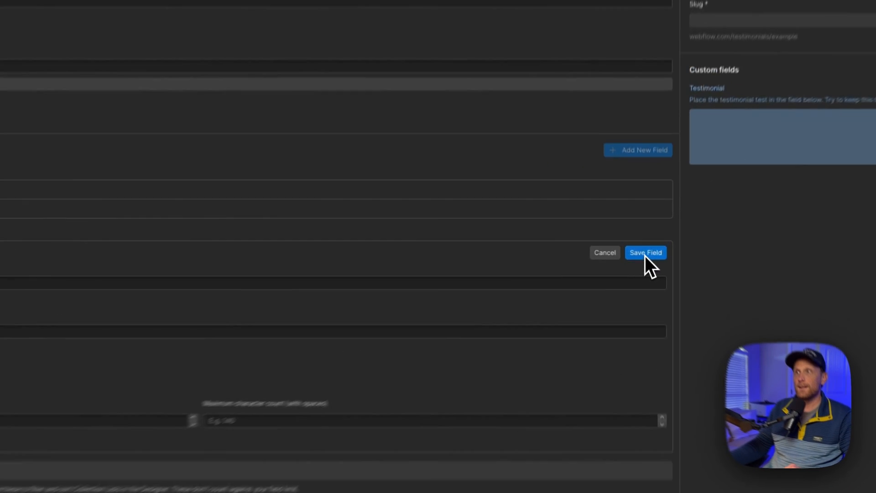
{"action": "left_click", "coordinate": [646, 246]}
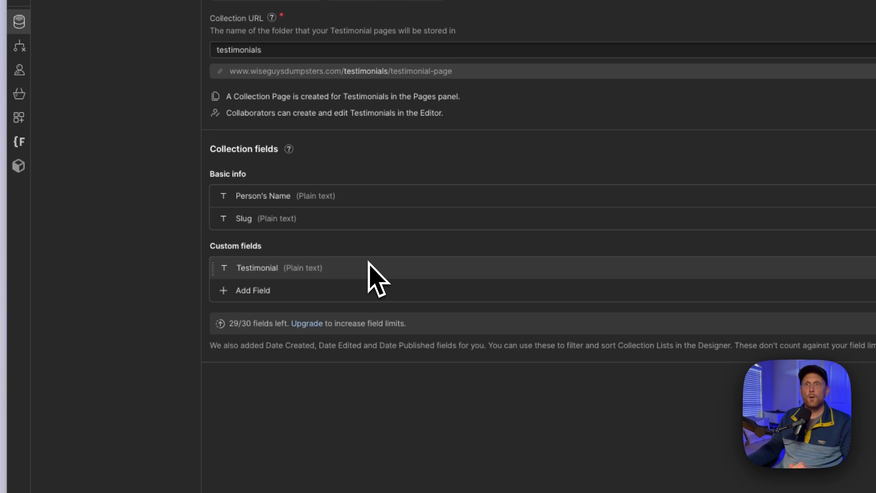
- Add an Option custom field to the collection and label it "Social Network"
{"action": "left_click", "coordinate": [268, 291]}
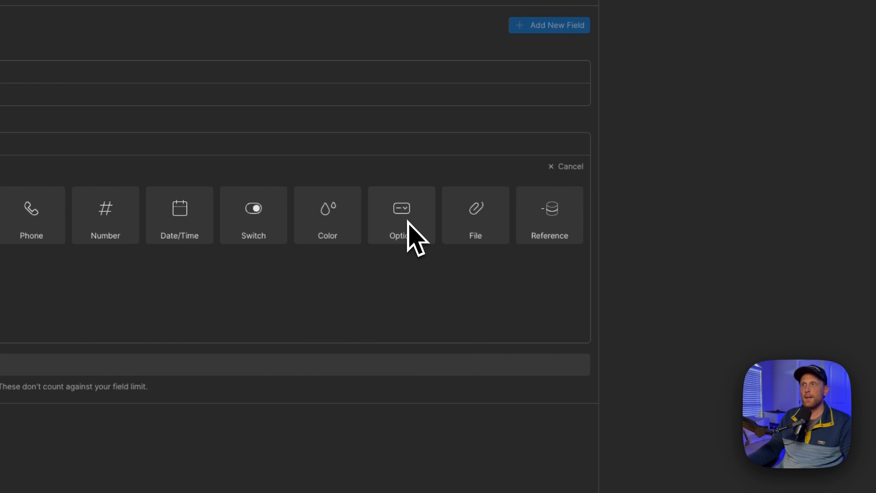
{"action": "left_click", "coordinate": [408, 222]}
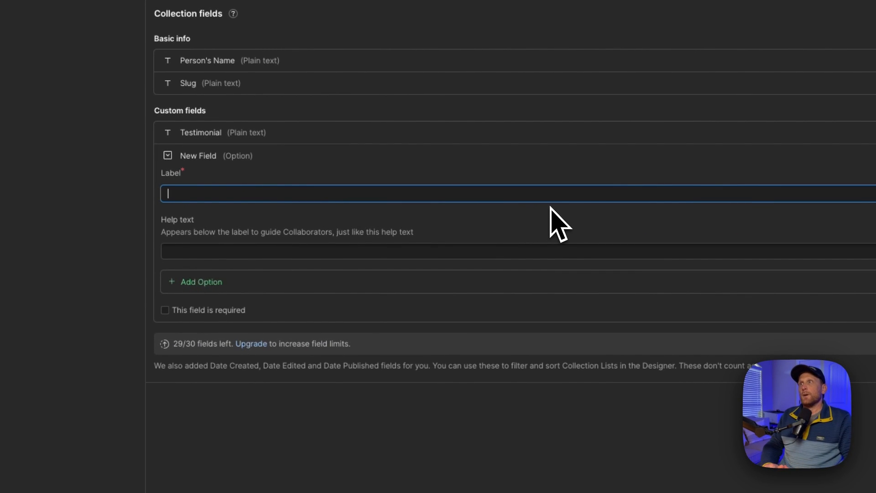
{"action": "type", "text": "Social"}
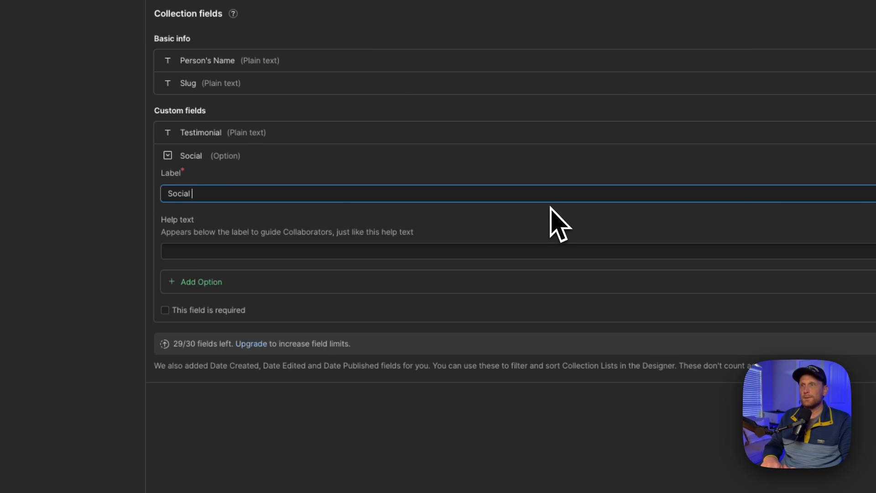
{"action": "type", "text": " Network"}
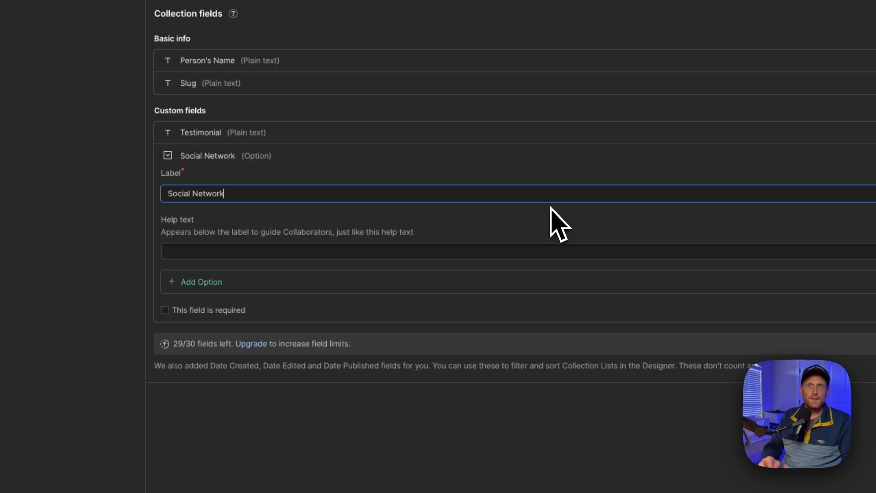
- Give the Social Network field the help text "Pick the social network where the testimonial was left." and the options Facebook and Google, then save it
{"action": "key", "text": "Tab"}
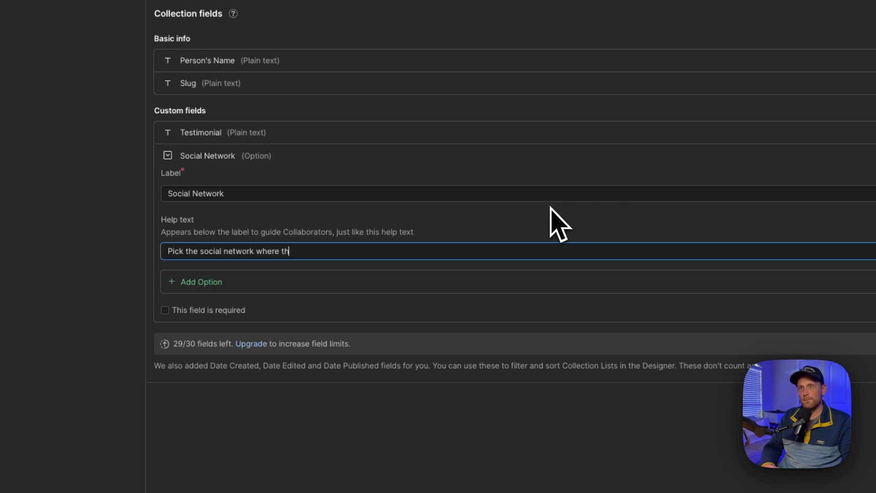
{"action": "type", "text": "was left."}
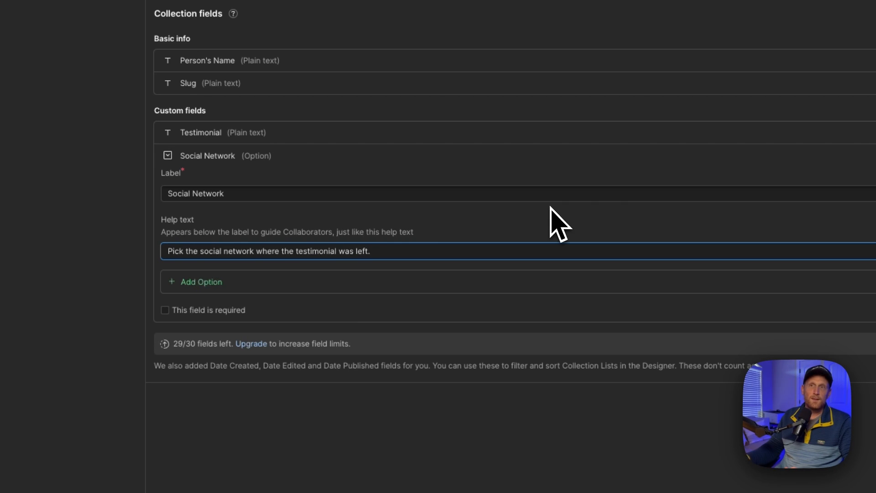
{"action": "left_click", "coordinate": [218, 283]}
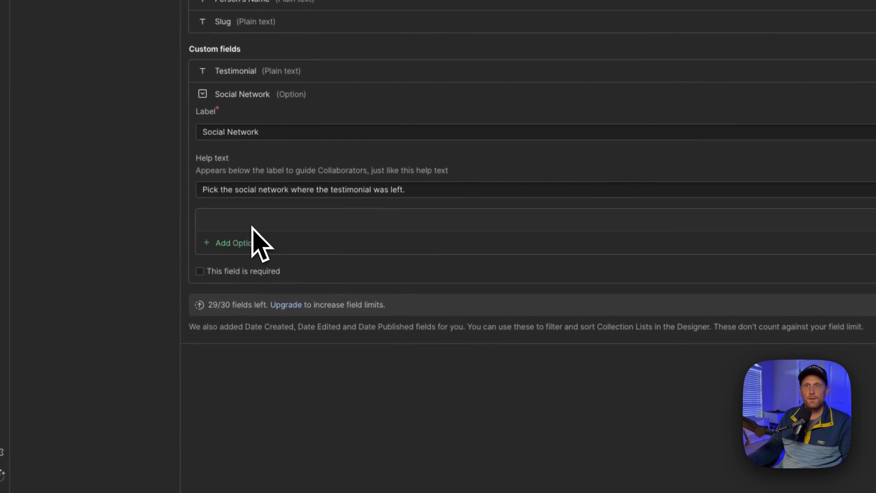
{"action": "type", "text": "Facebook"}
{"action": "left_click", "coordinate": [249, 243]}
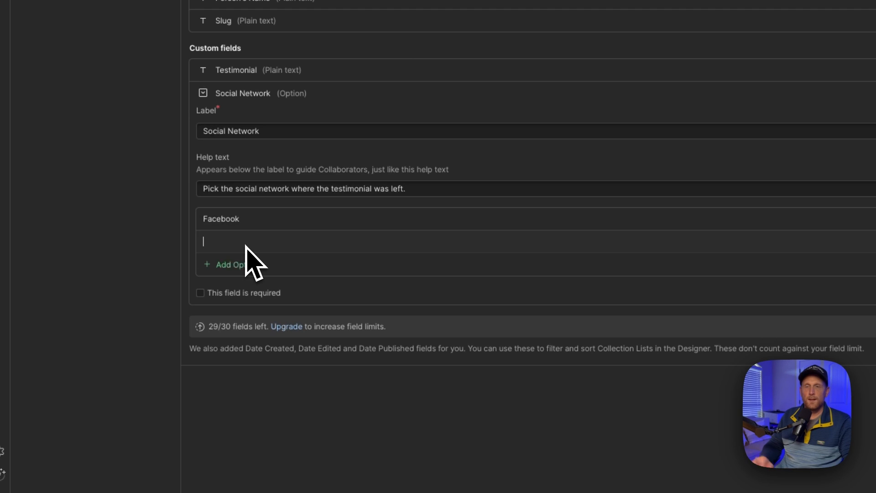
{"action": "type", "text": "Google"}
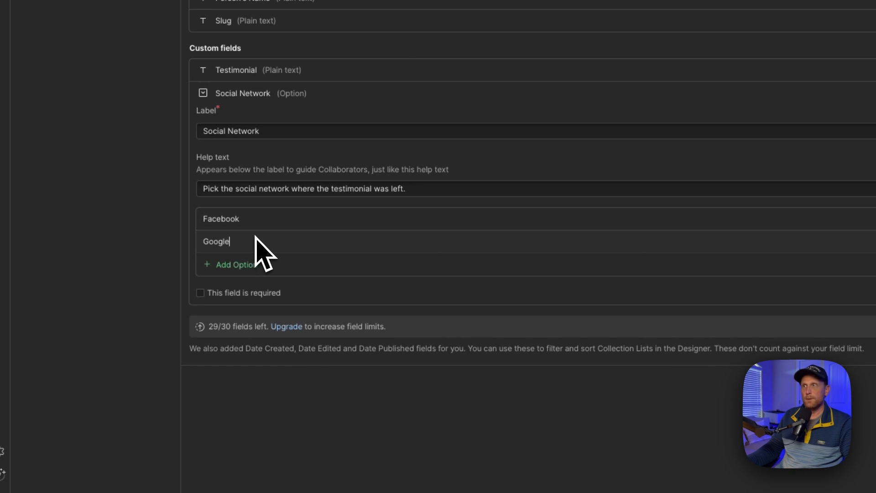
{"action": "left_click", "coordinate": [574, 221]}
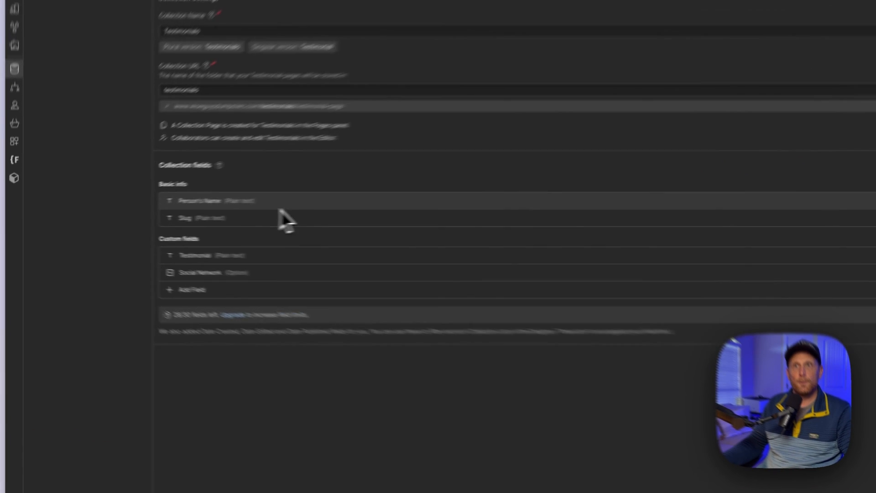
- Extend the Person's Name help text with "Add the first name and the last initial EX:" plus a sample name, and save the field
{"action": "left_click", "coordinate": [186, 211]}
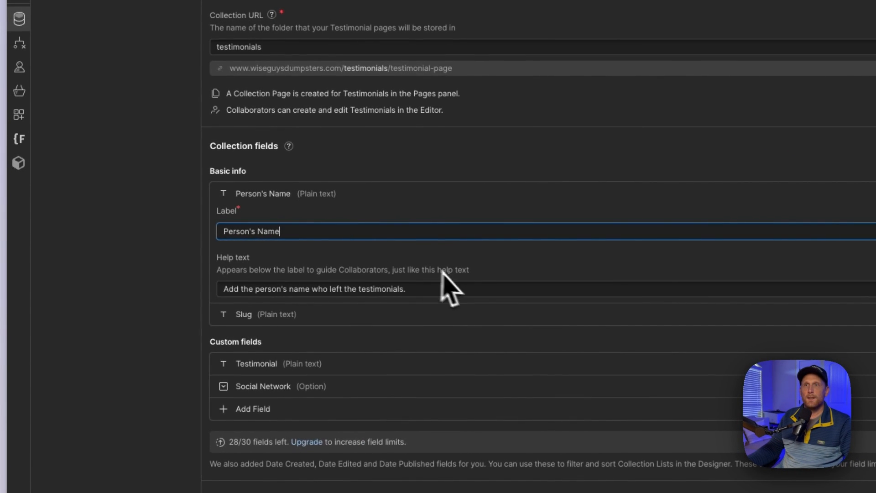
{"action": "left_click", "coordinate": [442, 285]}
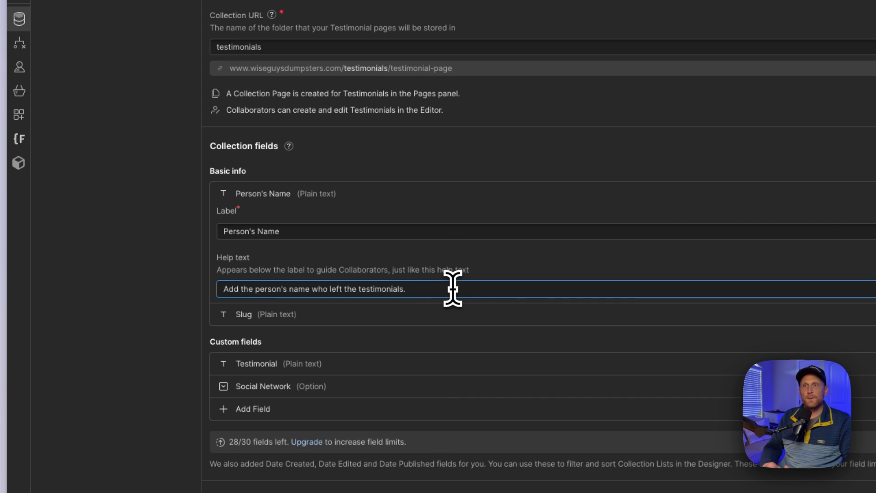
{"action": "type", "text": "the first name and the last initial EX: John S."}
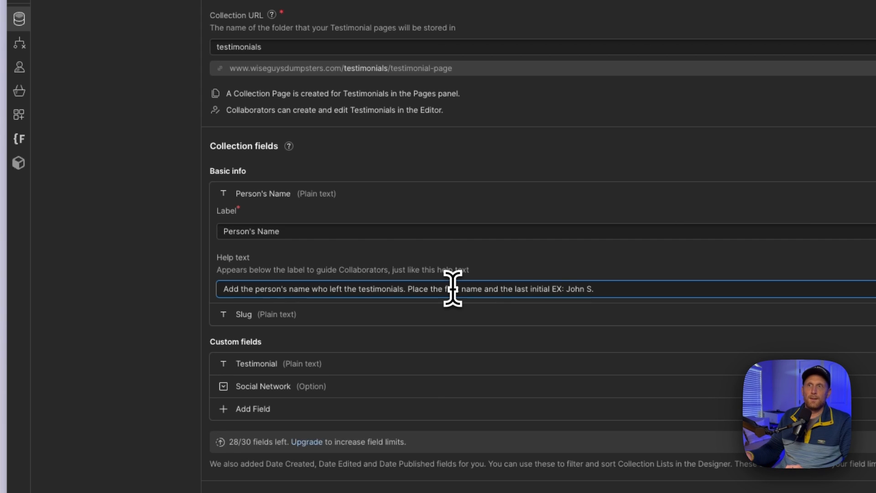
{"action": "double_click", "coordinate": [421, 289]}
{"action": "type", "text": "Add"}
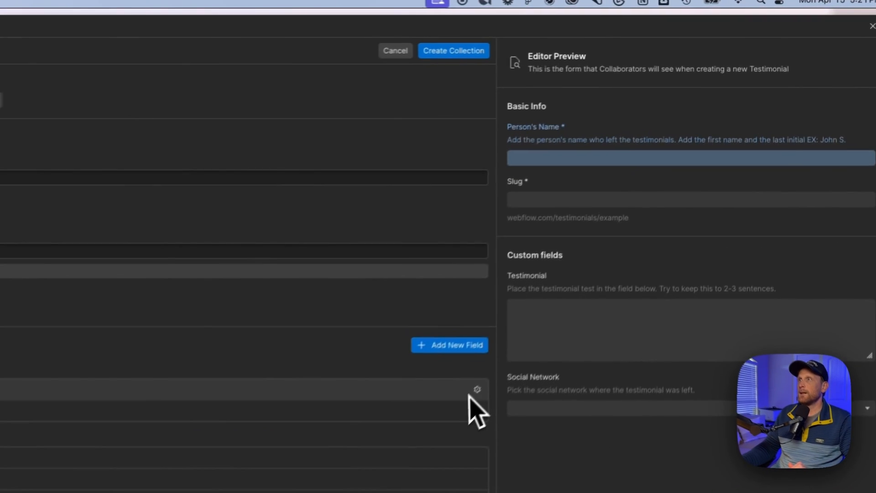
{"action": "left_click", "coordinate": [647, 210]}
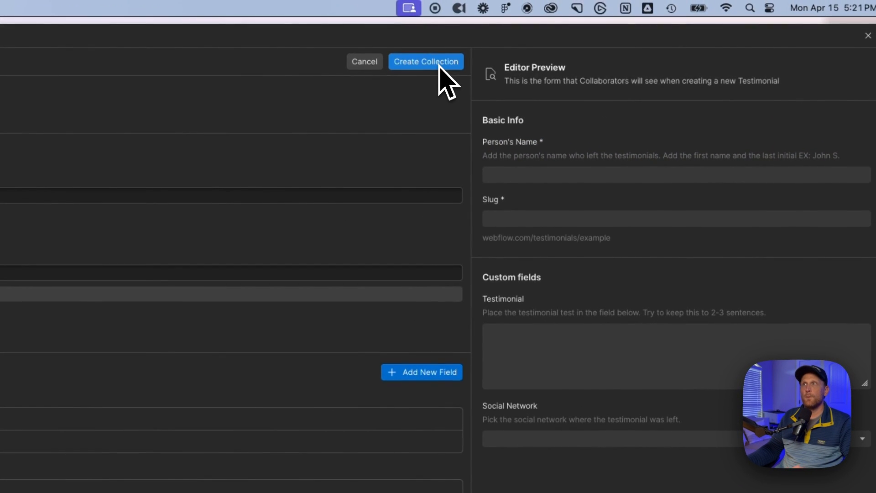
- Create the Testimonials collection and export it as a CSV file
{"action": "left_click", "coordinate": [445, 57]}
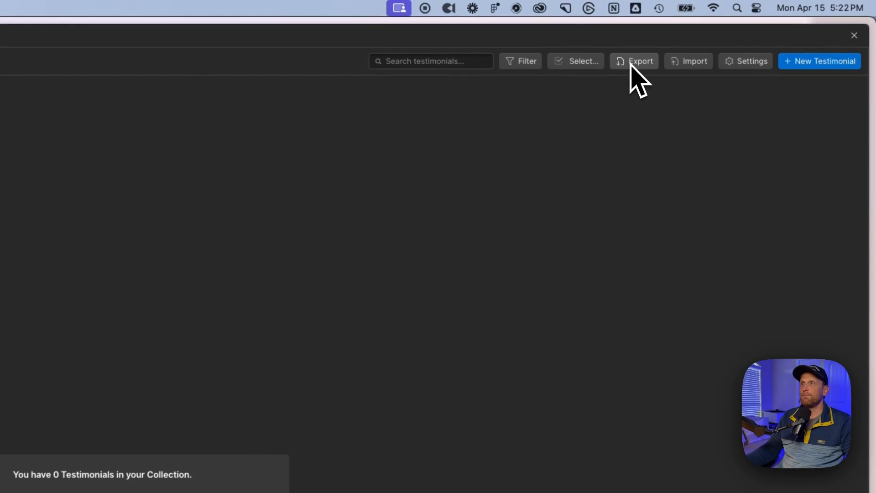
{"action": "left_click", "coordinate": [629, 64]}
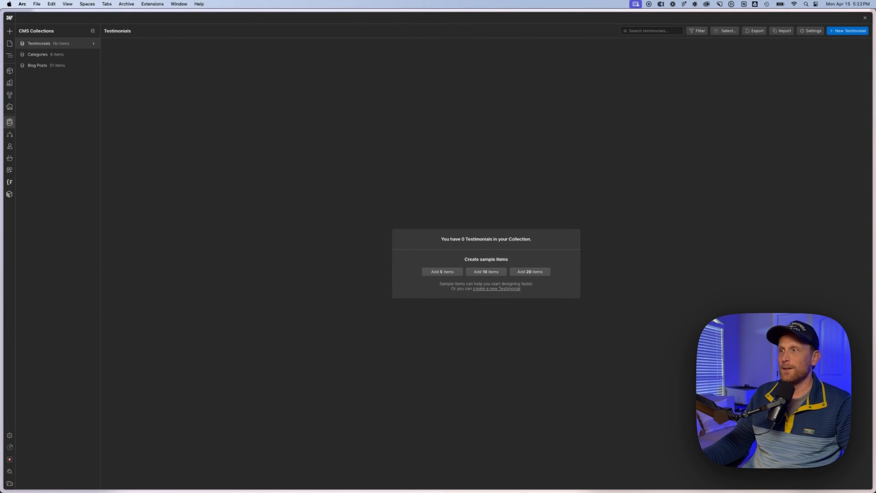
- Open the exported Wise Guys Testimonials.csv from the Downloads folder in Numbers
{"action": "mouse_move", "coordinate": [761, 492]}
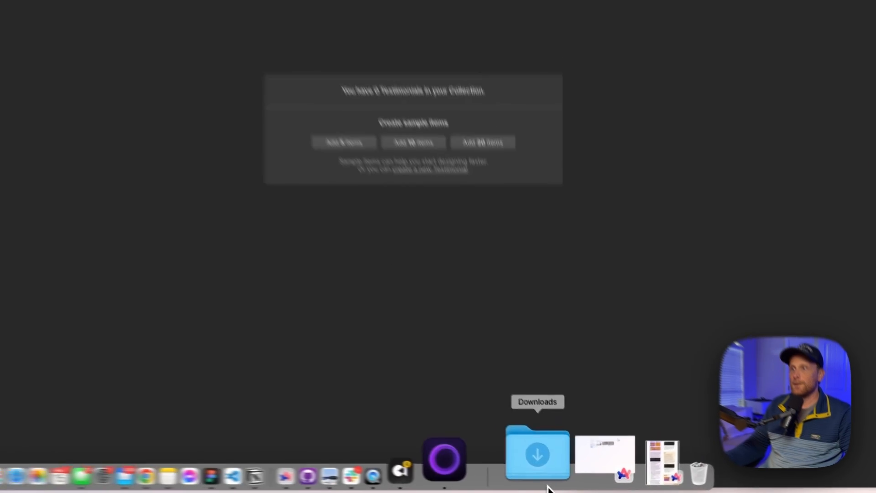
{"action": "left_click", "coordinate": [548, 487]}
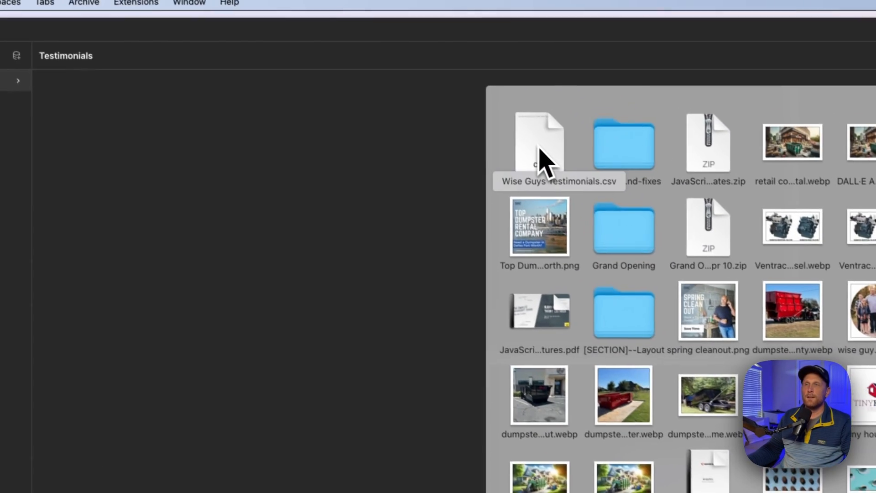
{"action": "left_click", "coordinate": [541, 154]}
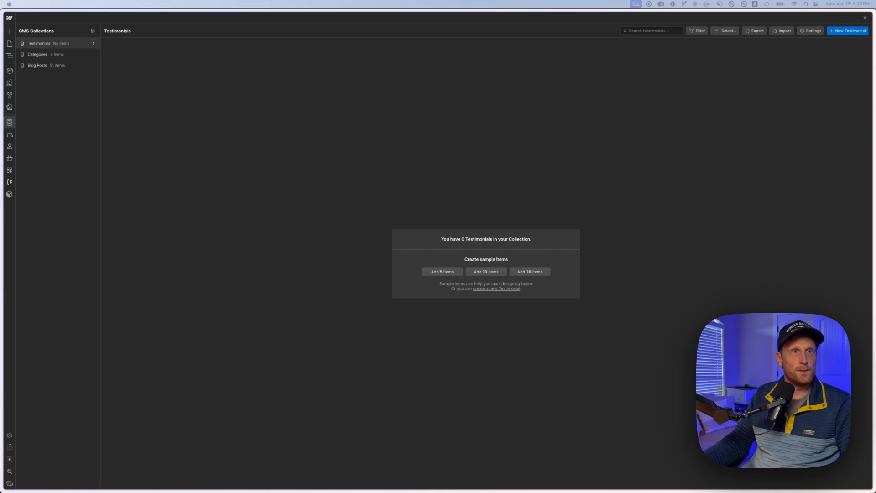
{"action": "left_click_drag", "start_coordinate": [0, 60], "coordinate": [436, 43]}
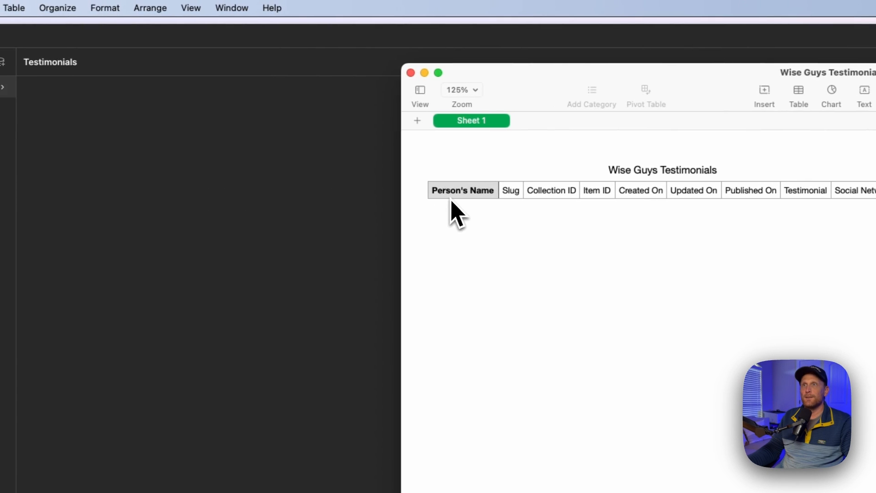
- Add empty rows below the header of the Wise Guys Testimonials table until it has 11 rows
{"action": "left_click", "coordinate": [434, 196]}
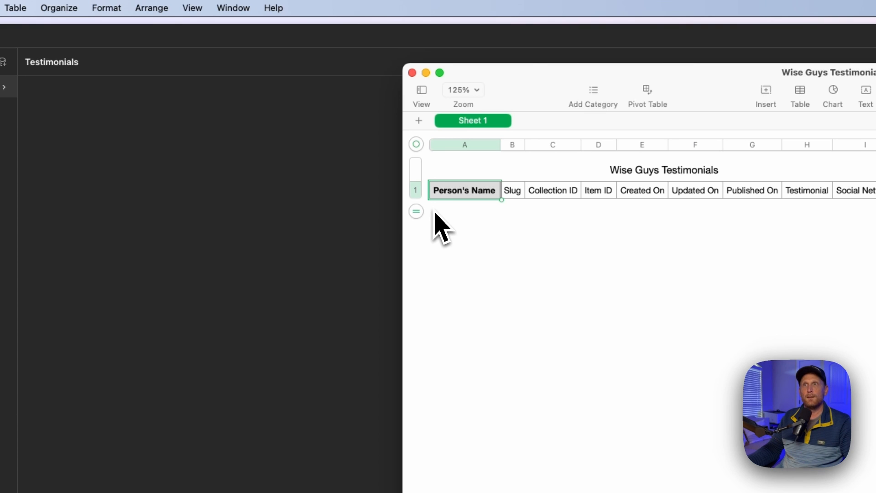
{"action": "left_click", "coordinate": [419, 210]}
{"action": "left_click", "coordinate": [419, 229]}
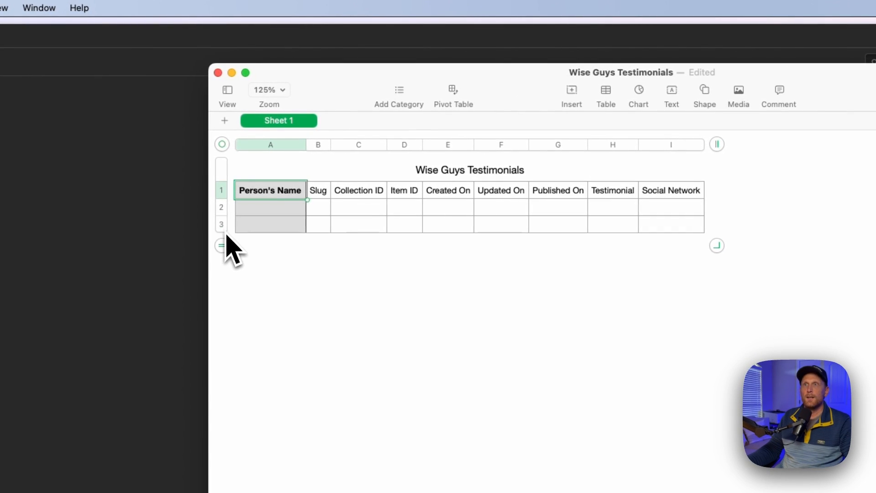
{"action": "left_click_drag", "start_coordinate": [227, 234], "coordinate": [225, 382]}
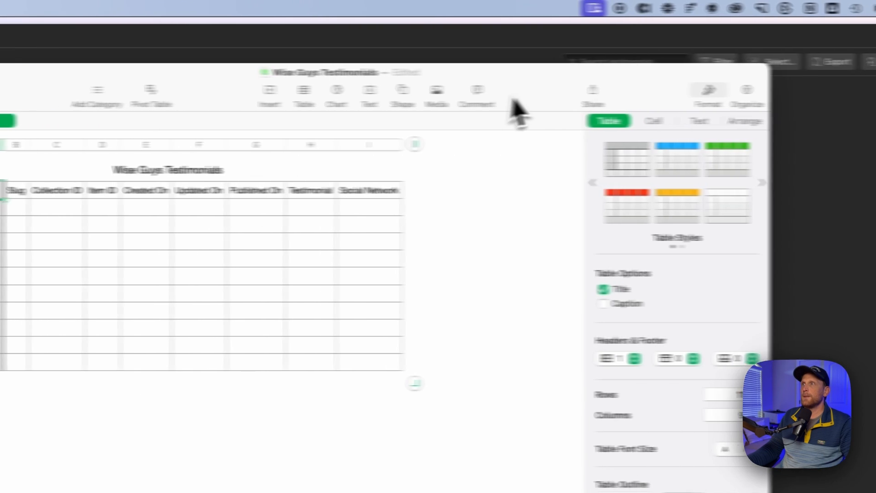
- Arrange the spreadsheet beside the Webflow page, leave the CMS view and preview the testimonials section
{"action": "left_click_drag", "start_coordinate": [514, 101], "coordinate": [665, 70]}
{"action": "left_click", "coordinate": [821, 19]}
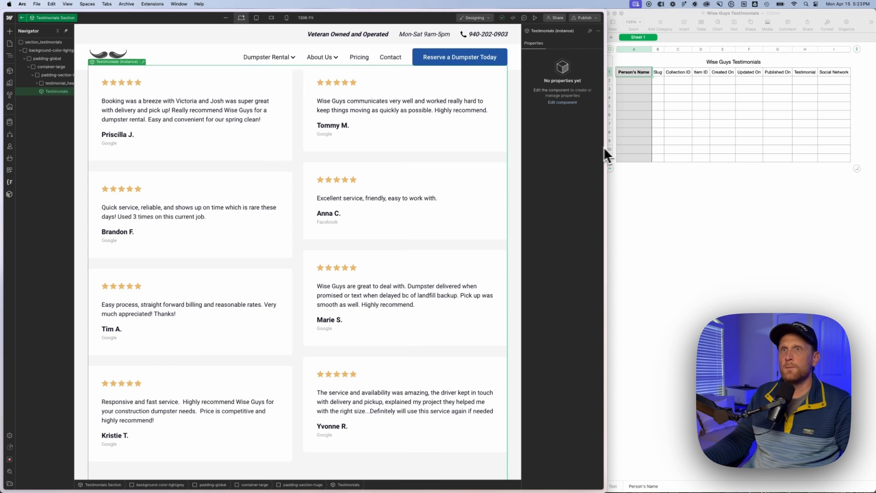
{"action": "left_click", "coordinate": [535, 18]}
- Copy the first review's text from the page preview into the Testimonial cell of row 2
{"action": "double_click", "coordinate": [224, 148]}
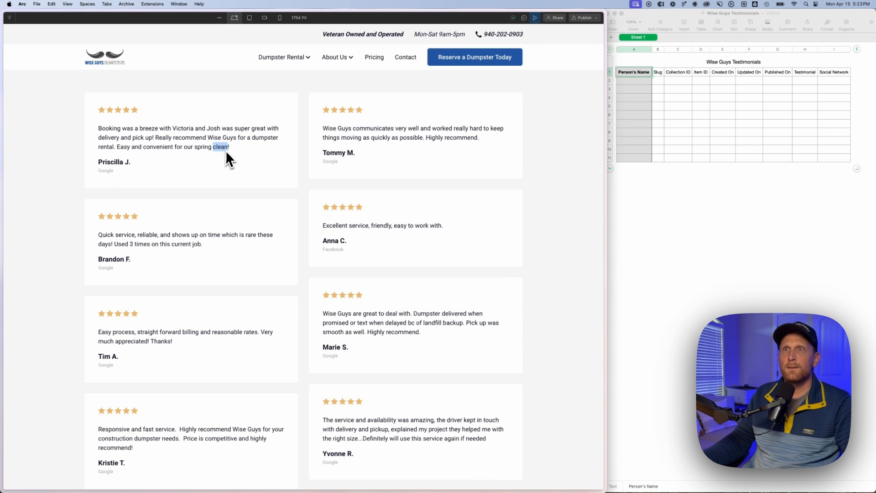
{"action": "left_click_drag", "start_coordinate": [240, 151], "coordinate": [83, 131]}
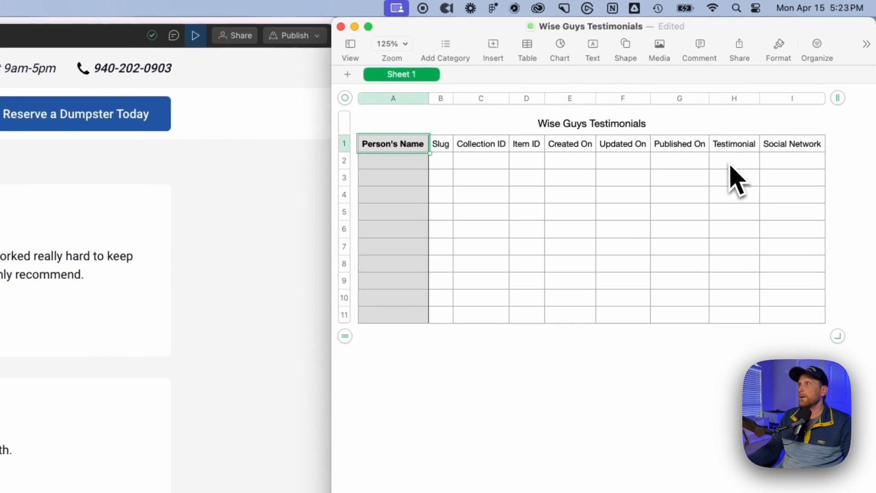
{"action": "left_click", "coordinate": [739, 159]}
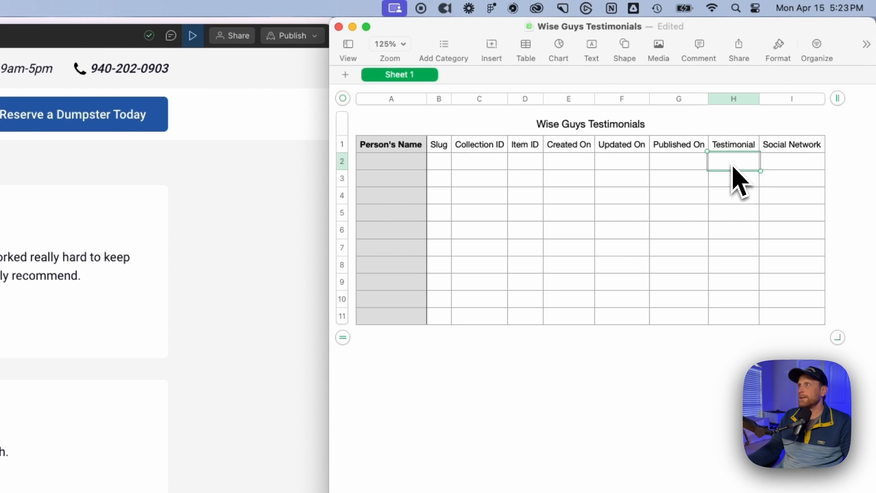
{"action": "key", "text": "super+v"}
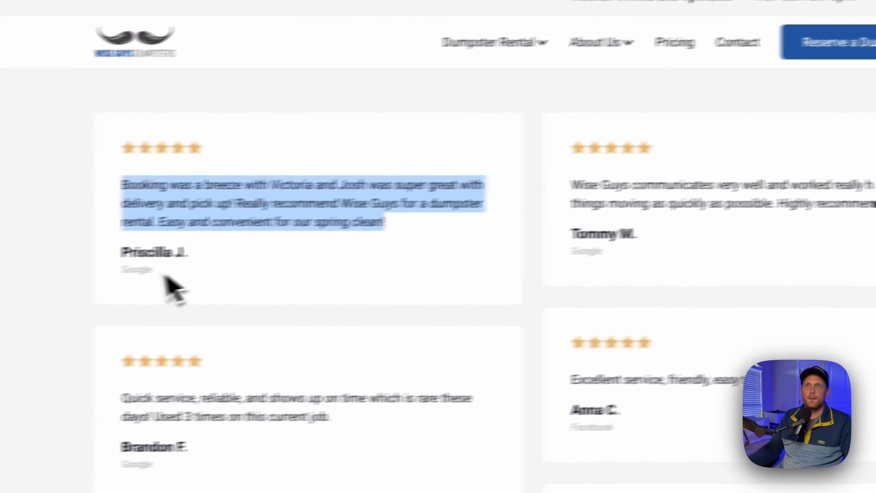
- Copy the first reviewer's name and the network Google into the Person's Name and Social Network cells of row 2
{"action": "left_click_drag", "start_coordinate": [262, 247], "coordinate": [198, 248]}
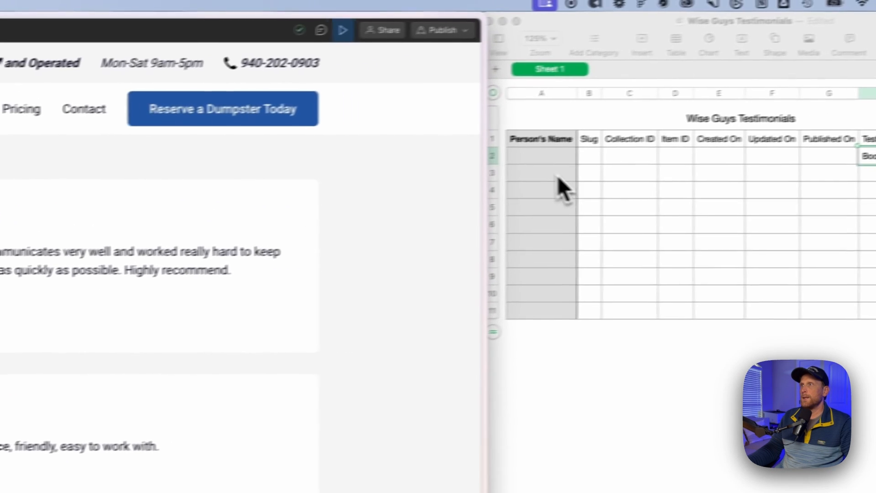
{"action": "double_click", "coordinate": [507, 162]}
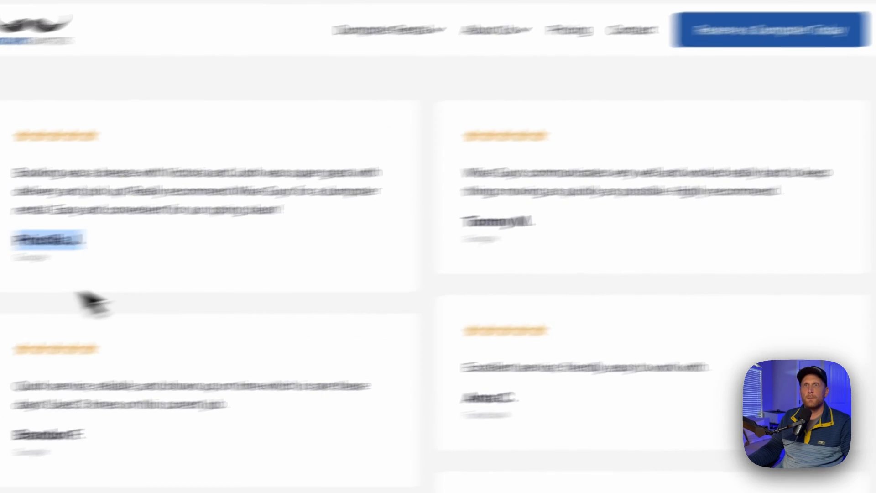
{"action": "left_click_drag", "start_coordinate": [225, 235], "coordinate": [196, 250]}
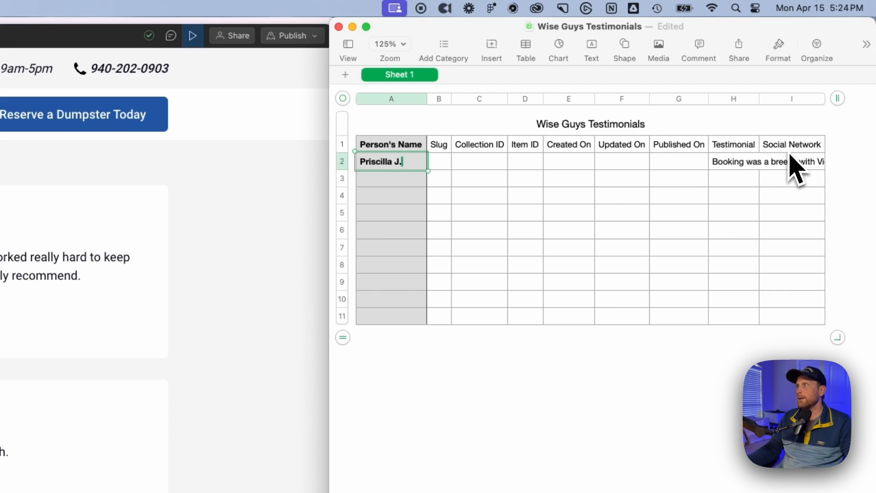
{"action": "left_click", "coordinate": [792, 164]}
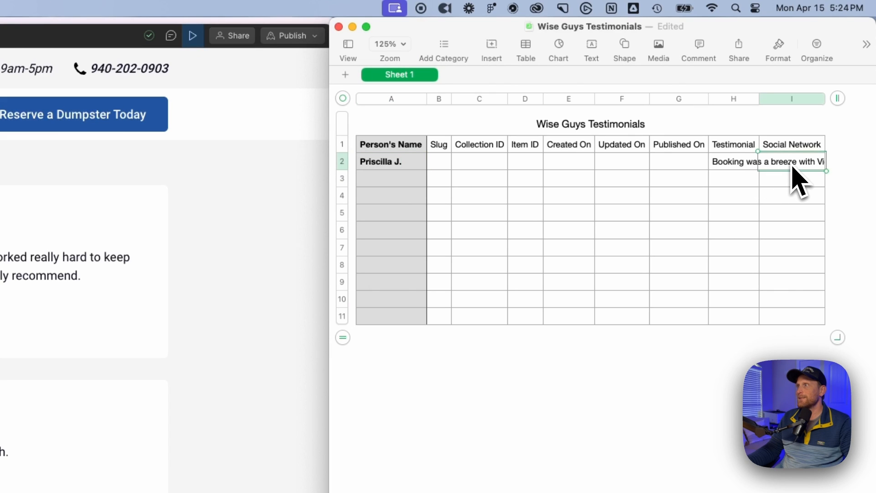
{"action": "left_click", "coordinate": [779, 348]}
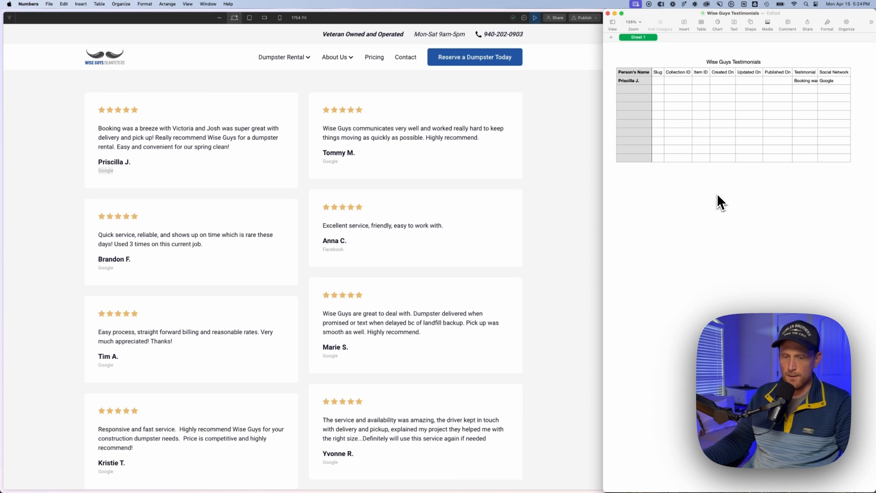
- Export the Wise Guys Testimonials spreadsheet as a CSV file to the Desktop instead of replacing the existing file in Downloads
{"action": "key", "text": "super+s"}
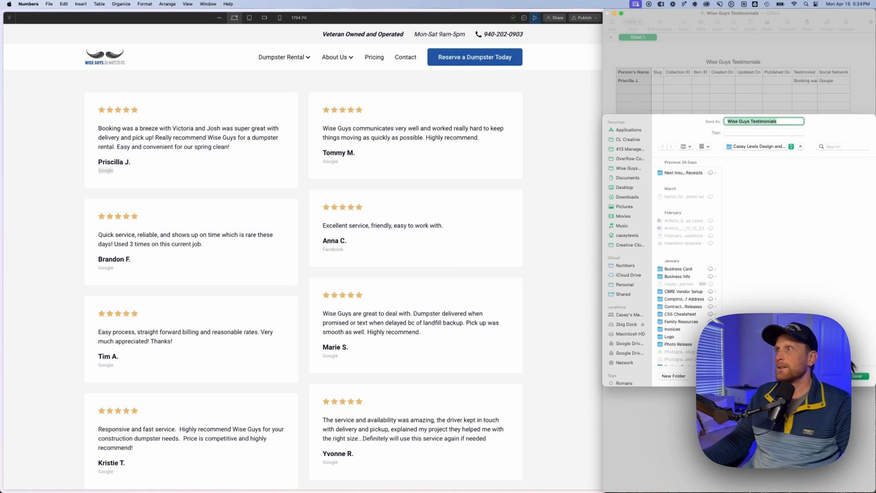
{"action": "key", "text": "Escape"}
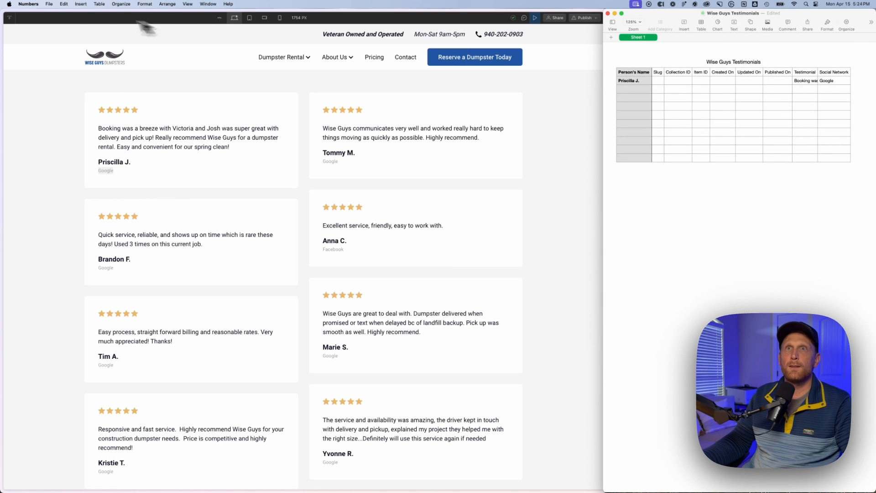
{"action": "left_click", "coordinate": [50, 4]}
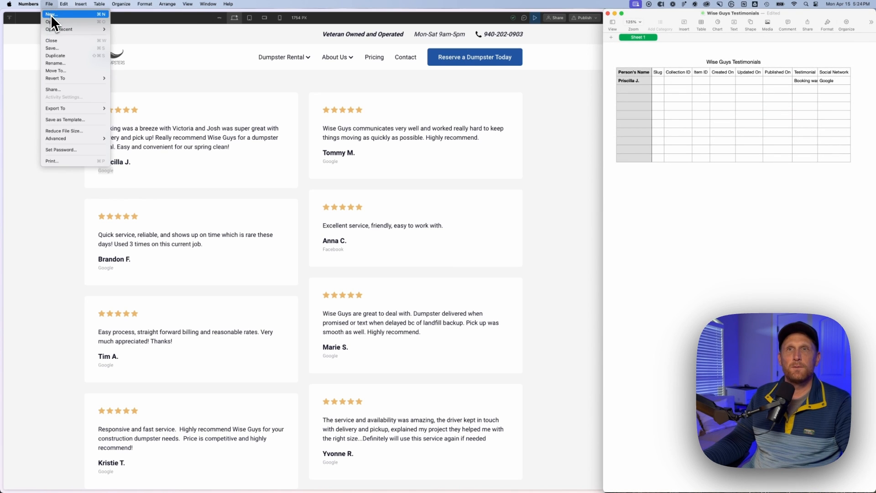
{"action": "mouse_move", "coordinate": [85, 112]}
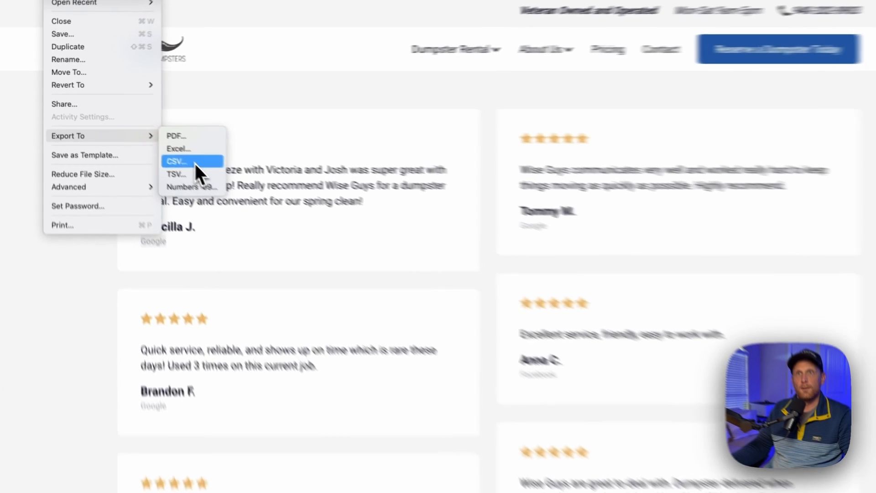
{"action": "left_click", "coordinate": [130, 124]}
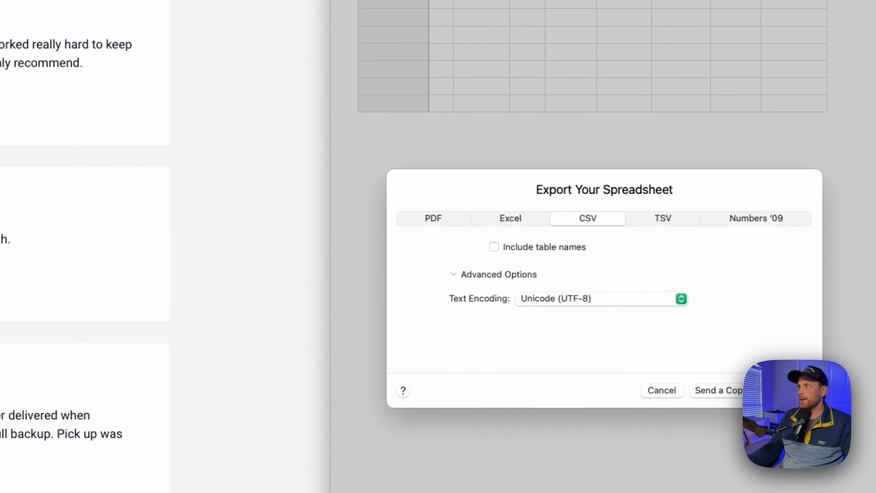
{"action": "key", "text": "Return"}
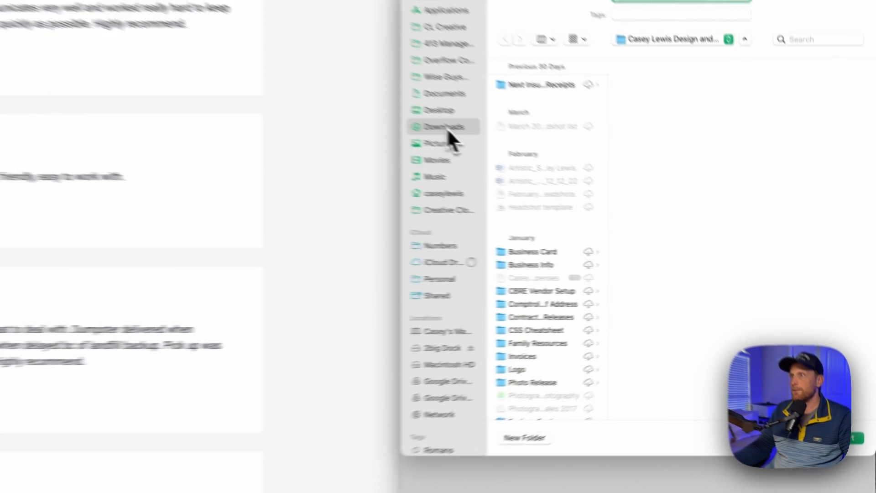
{"action": "left_click", "coordinate": [627, 197]}
{"action": "left_click", "coordinate": [853, 426]}
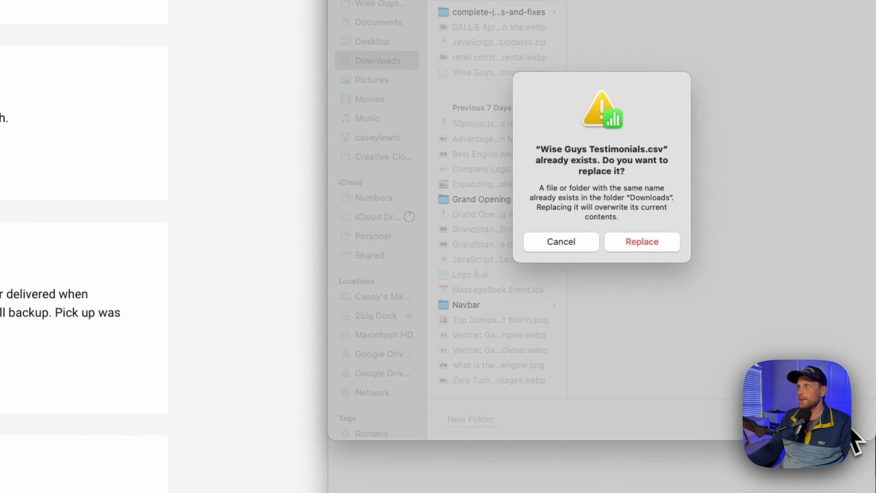
{"action": "left_click", "coordinate": [561, 242]}
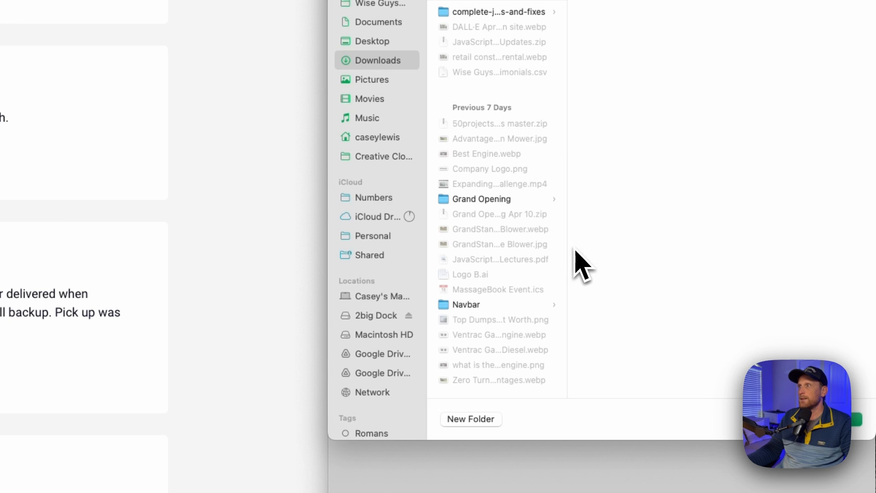
{"action": "left_click", "coordinate": [381, 45]}
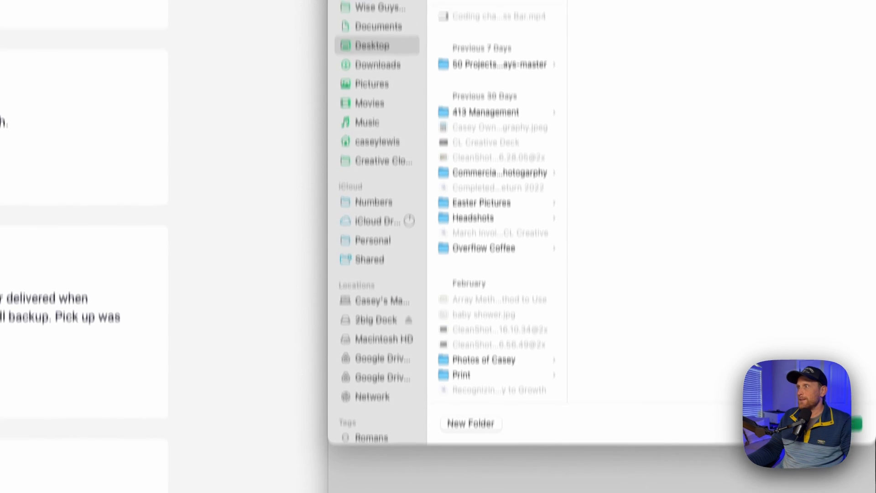
{"action": "left_click", "coordinate": [847, 461]}
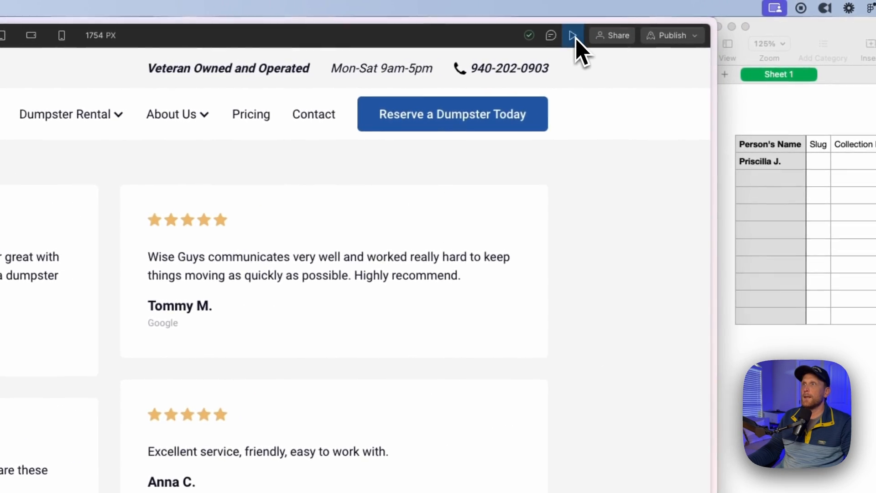
- Leave the Webflow page preview and start a CSV import into the Testimonials CMS collection
{"action": "left_click", "coordinate": [573, 36]}
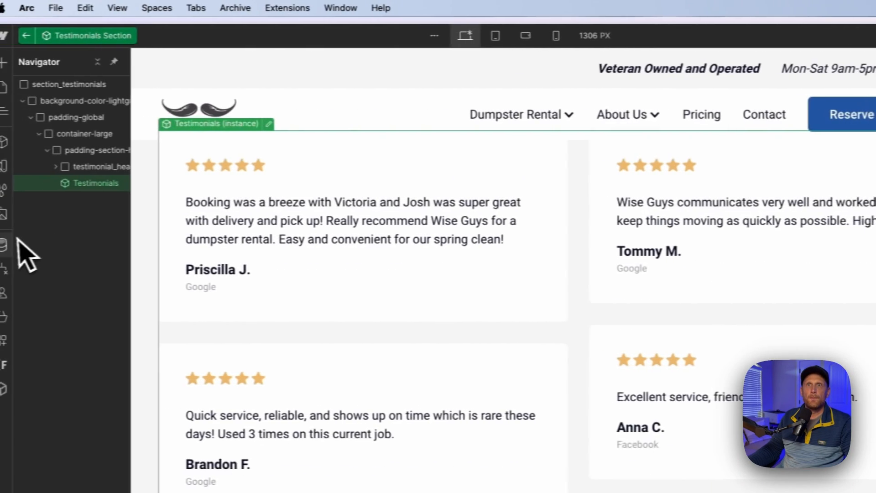
{"action": "left_click", "coordinate": [4, 245]}
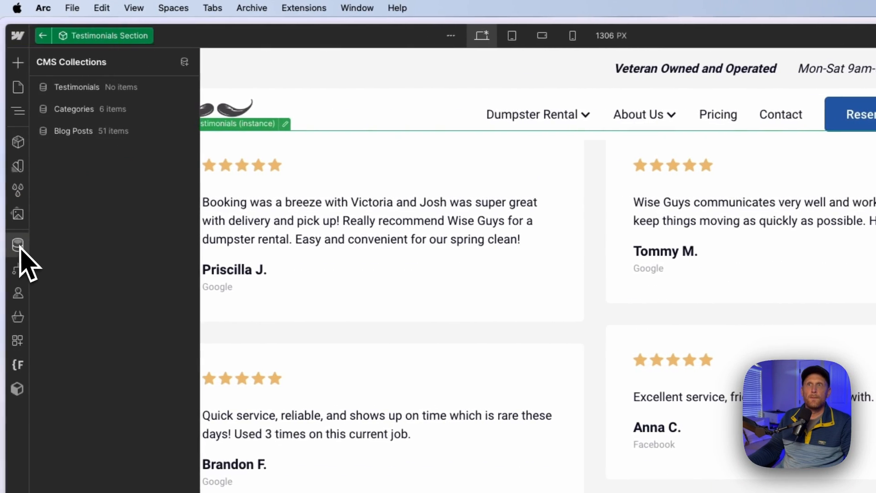
{"action": "left_click", "coordinate": [72, 87]}
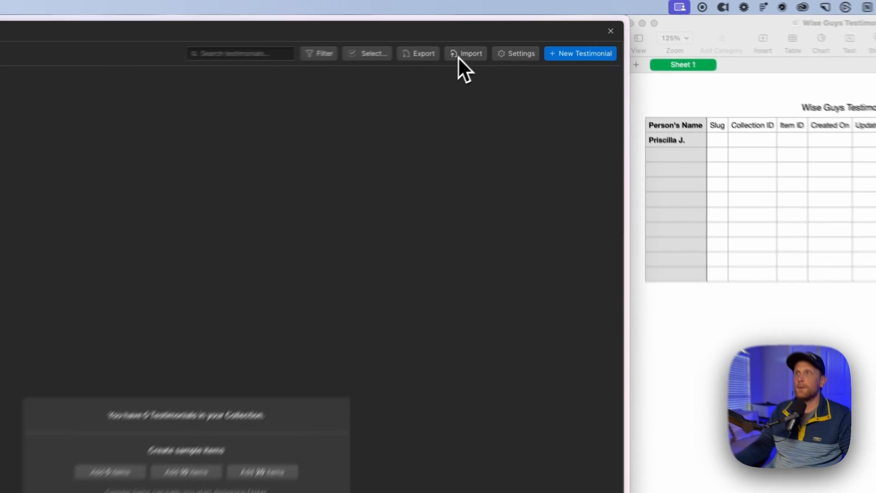
{"action": "left_click", "coordinate": [502, 32]}
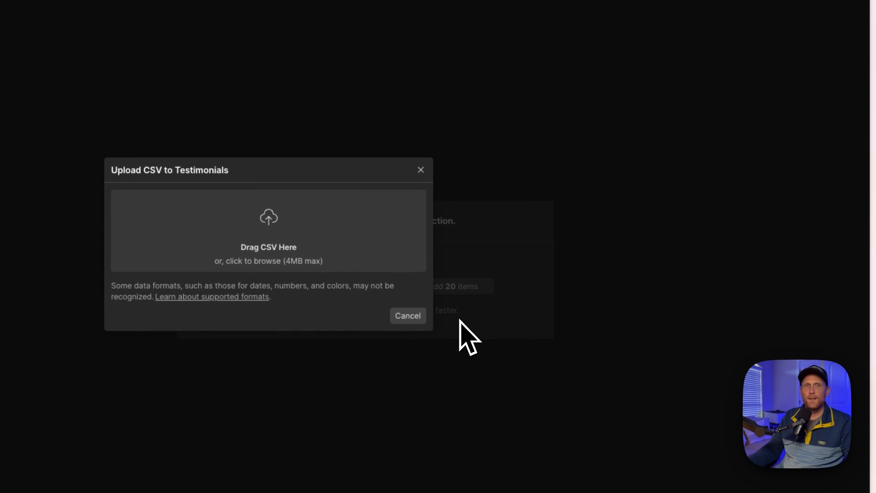
- Upload Wise Guys Testimonials from the Desktop and confirm its first row as the header
{"action": "left_click", "coordinate": [280, 241]}
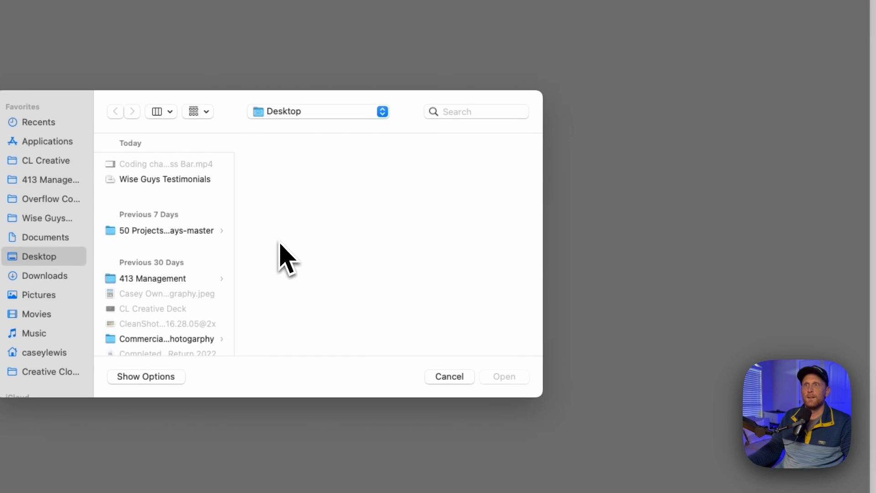
{"action": "left_click", "coordinate": [274, 145]}
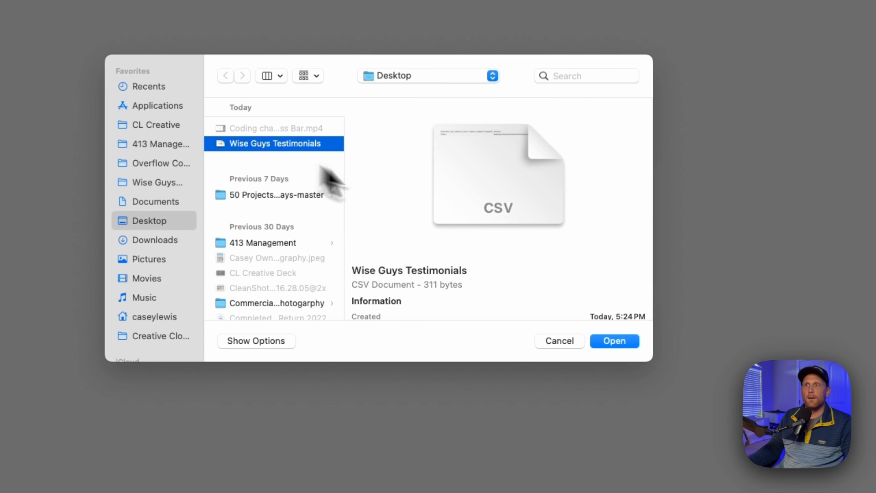
{"action": "left_click", "coordinate": [625, 343]}
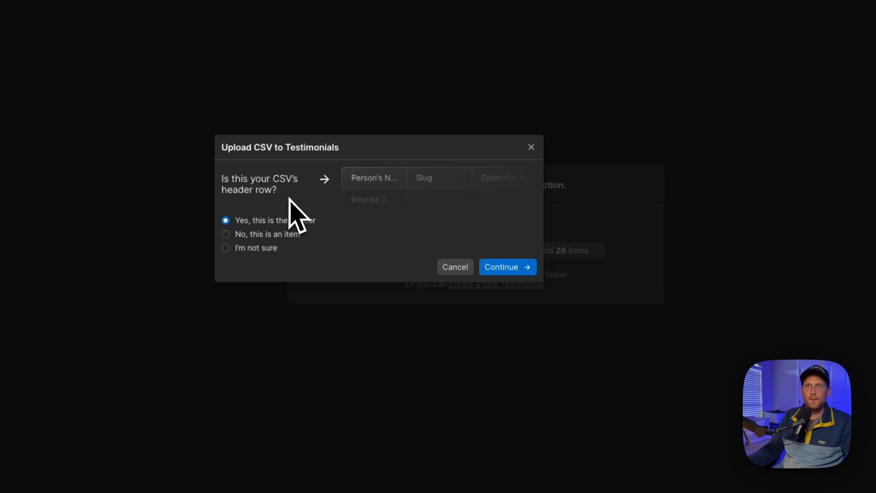
{"action": "left_click", "coordinate": [502, 267]}
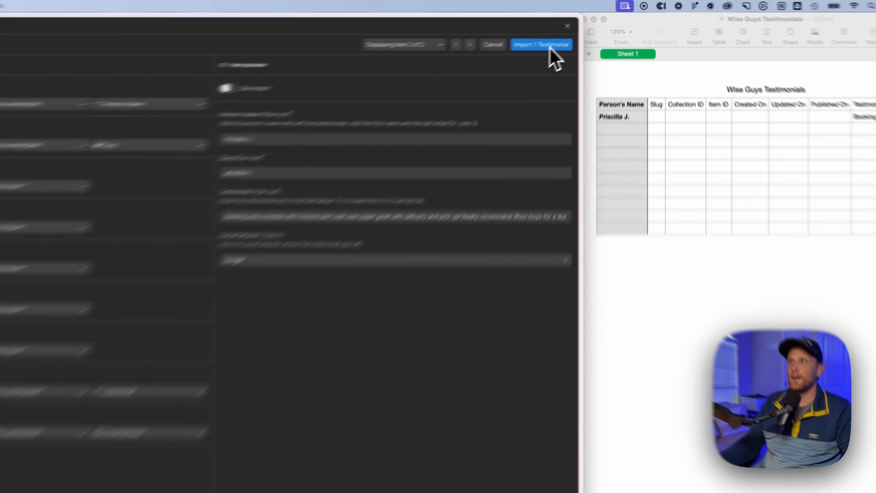
- Import the mapped testimonial with a backup beforehand, and open the imported item to check its fields
{"action": "left_click", "coordinate": [577, 31]}
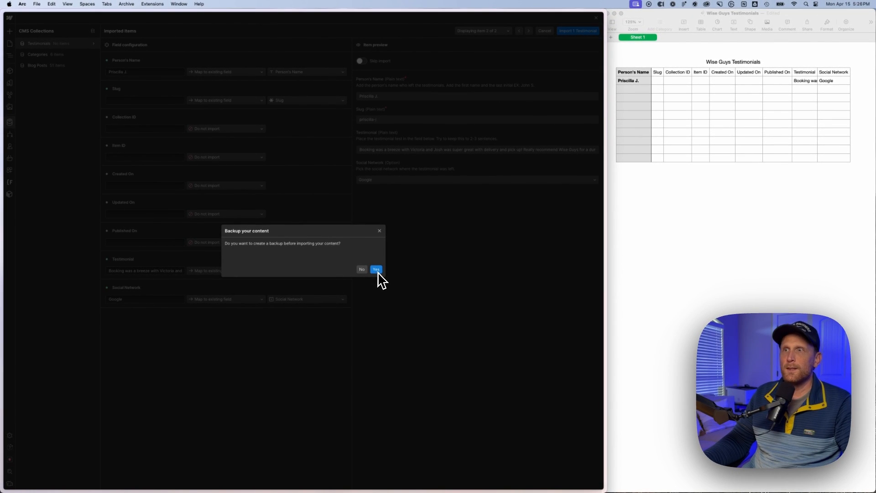
{"action": "left_click", "coordinate": [377, 270]}
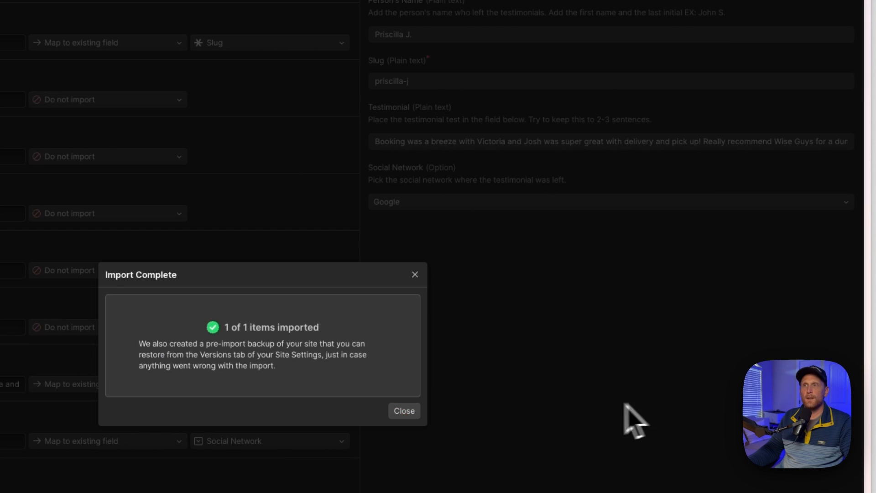
{"action": "left_click", "coordinate": [411, 416]}
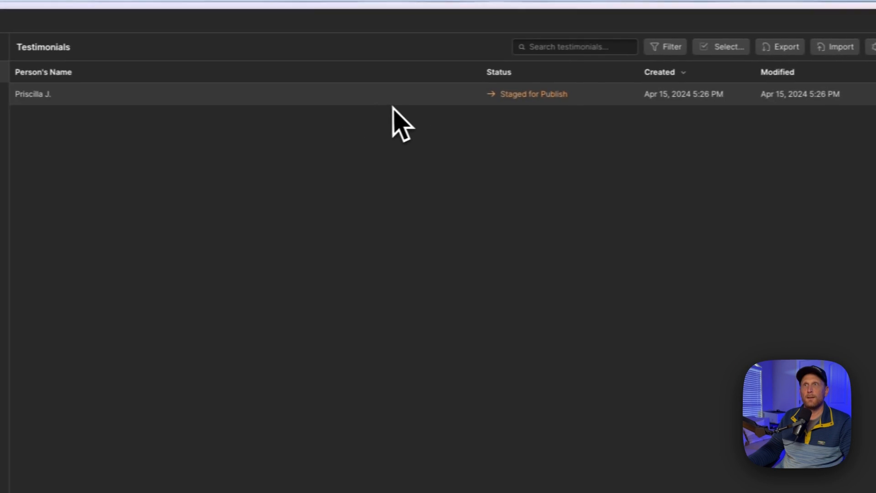
{"action": "left_click", "coordinate": [401, 97]}
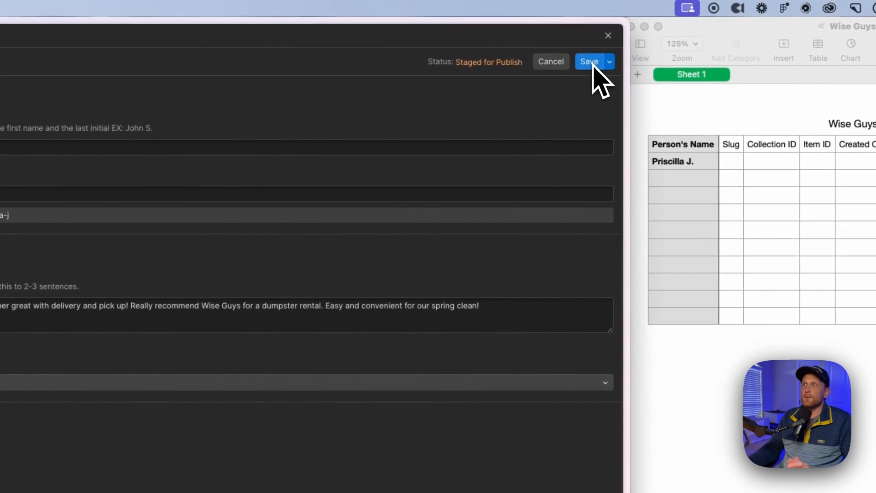
{"action": "left_click", "coordinate": [664, 41]}
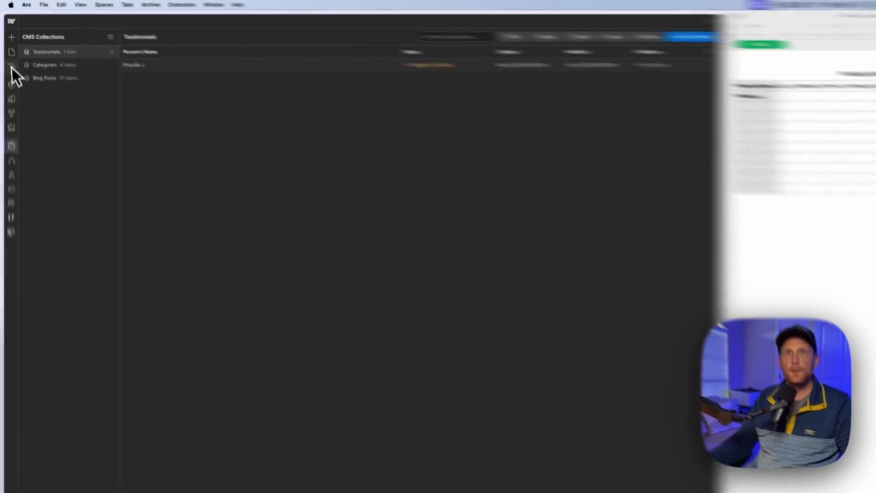
- Check the items listed in the Testimonials collection and return to the Home page's Navigator
{"action": "left_click", "coordinate": [12, 68]}
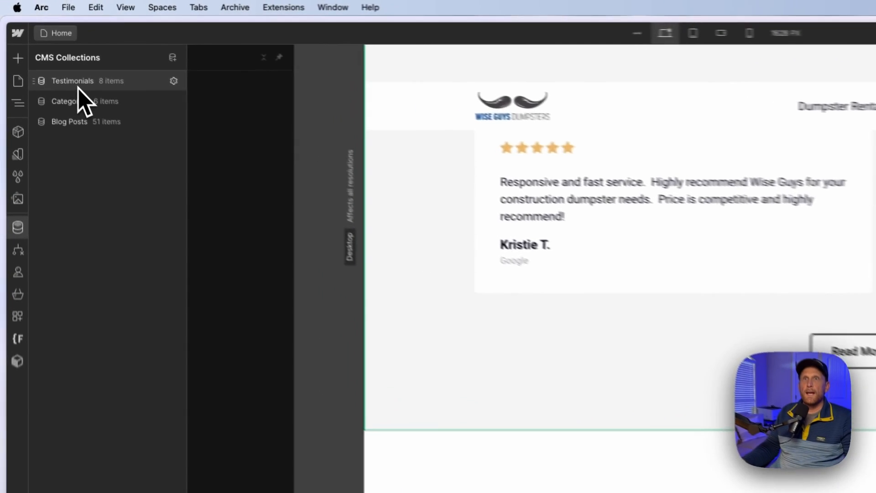
{"action": "left_click", "coordinate": [78, 86]}
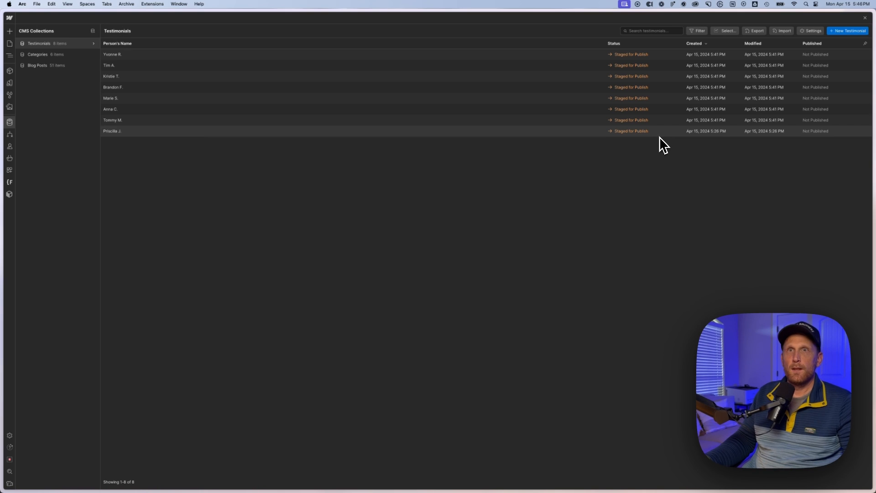
{"action": "left_click", "coordinate": [10, 55]}
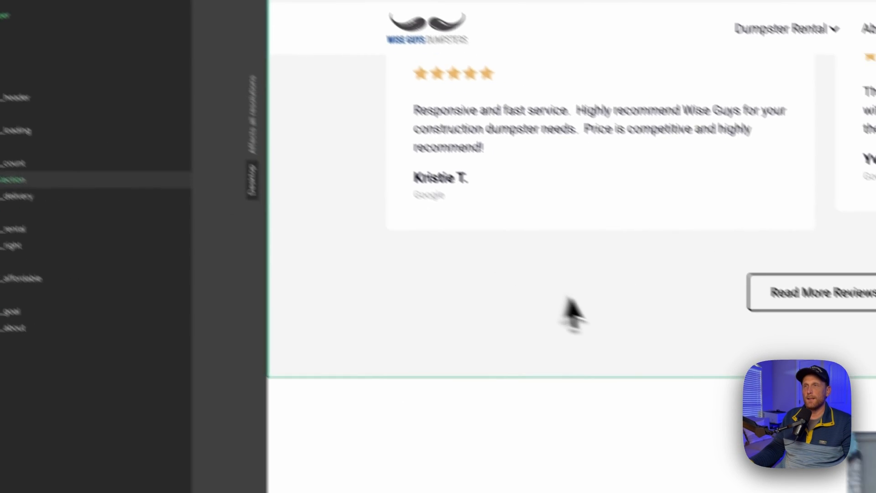
- Open the Testimonials Section component and the Testimonials component nested inside it for editing
{"action": "scroll", "coordinate": [729, 390], "scroll_direction": "up", "scroll_amount": 10}
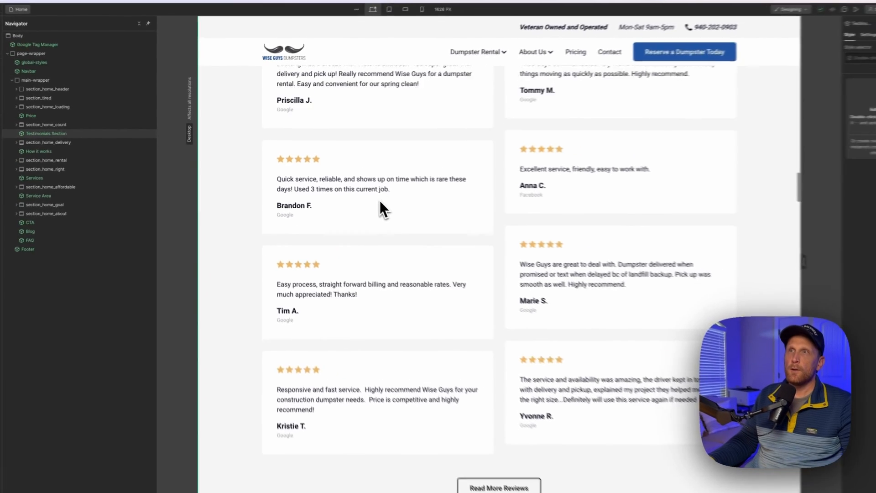
{"action": "scroll", "coordinate": [365, 194], "scroll_direction": "up", "scroll_amount": 3}
{"action": "scroll", "coordinate": [364, 195], "scroll_direction": "up", "scroll_amount": 1}
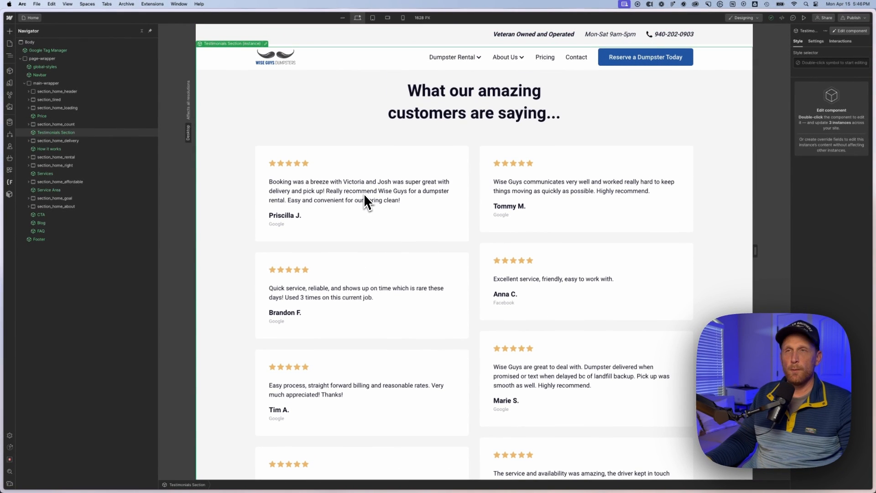
{"action": "scroll", "coordinate": [364, 195], "scroll_direction": "up", "scroll_amount": 1}
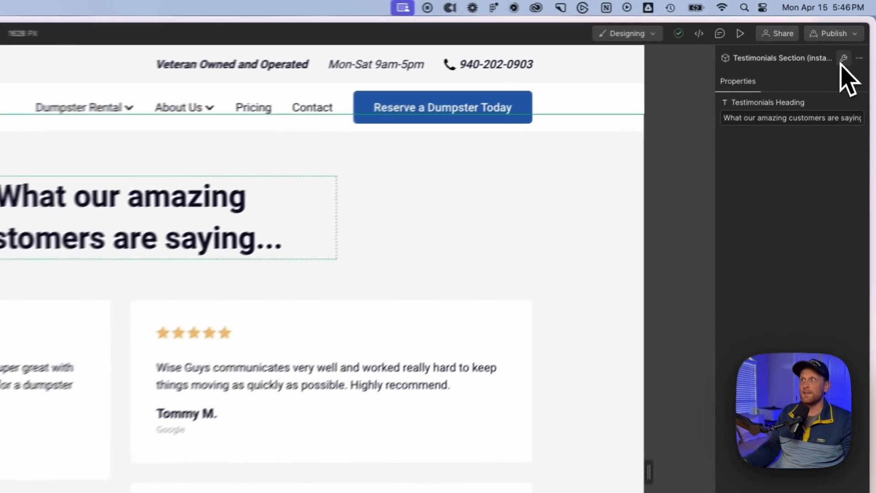
{"action": "left_click", "coordinate": [843, 58]}
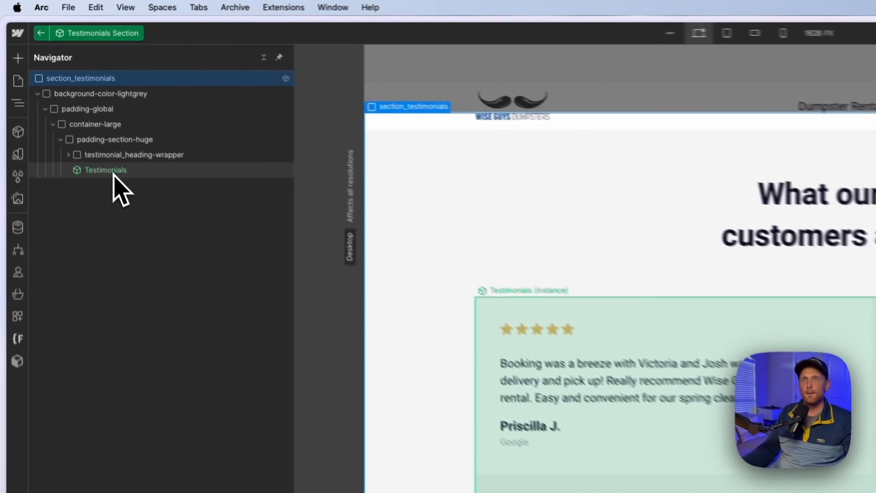
{"action": "left_click", "coordinate": [61, 92]}
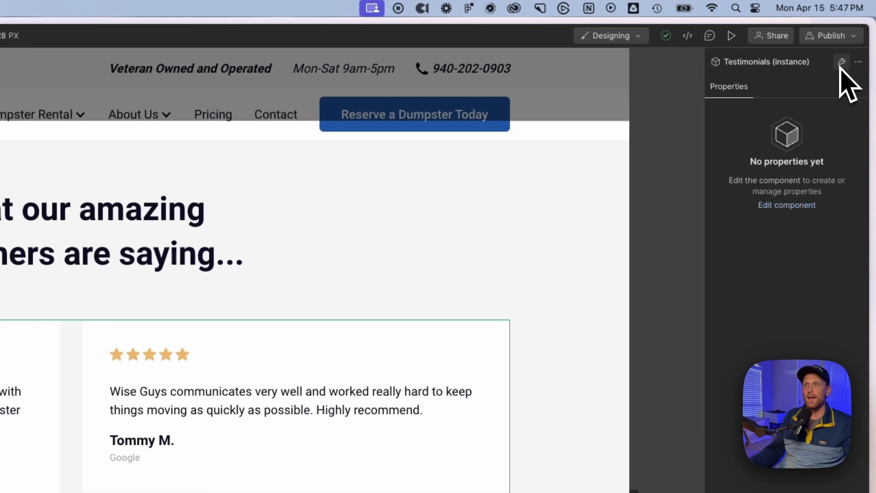
{"action": "left_click", "coordinate": [842, 63]}
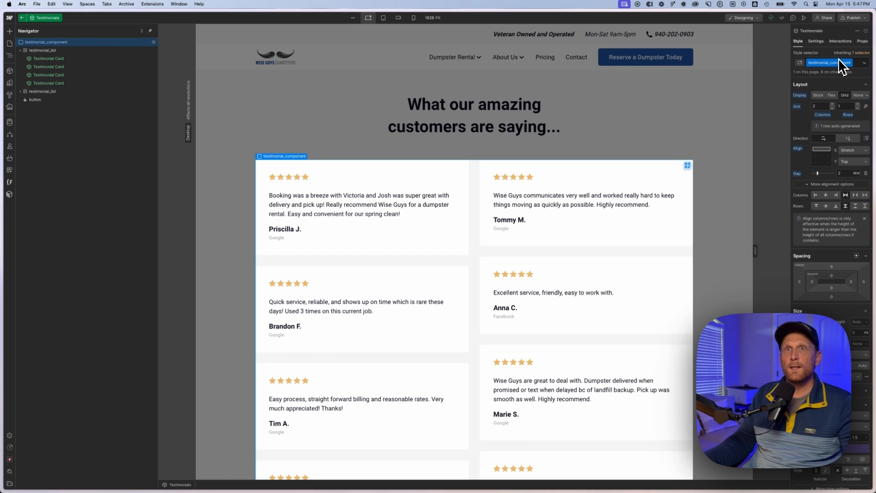
- Add a Collection List to testimonial_component and place it above the two testimonial_list grids
{"action": "left_click", "coordinate": [22, 51]}
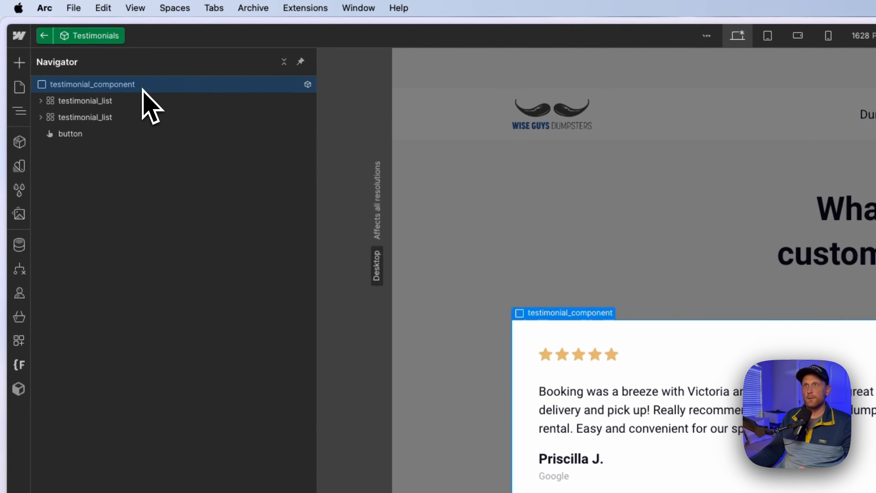
{"action": "key", "text": "super+space"}
{"action": "key", "text": "Escape"}
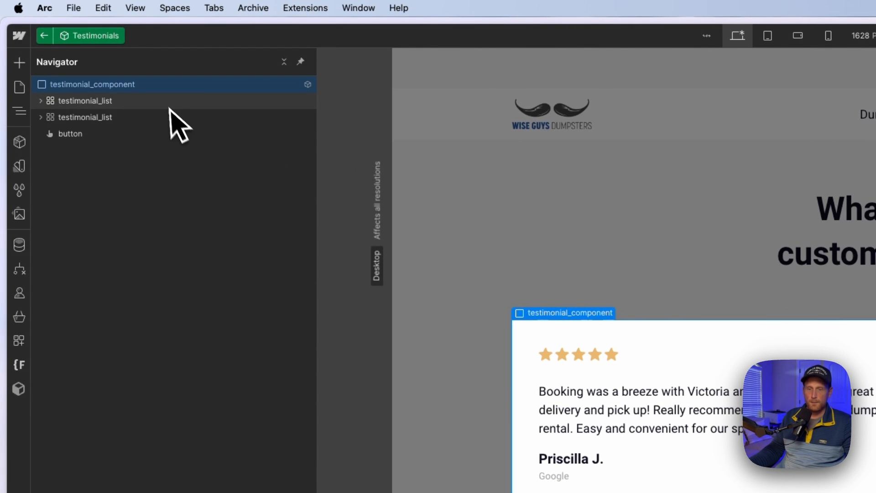
{"action": "key", "text": "super+k"}
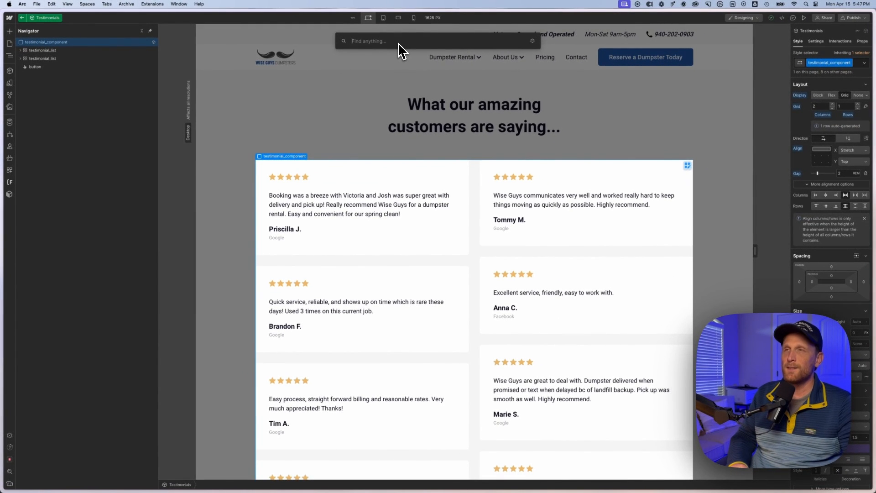
{"action": "type", "text": "co"}
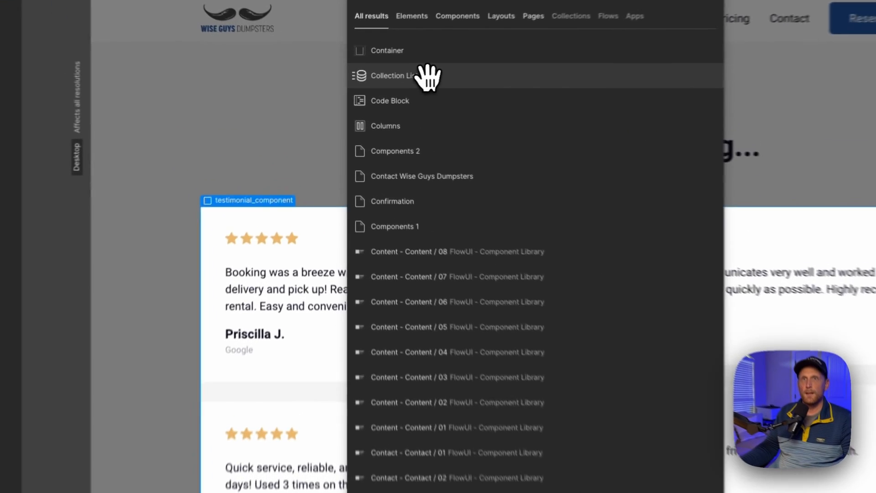
{"action": "left_click", "coordinate": [378, 89]}
{"action": "scroll", "coordinate": [403, 185], "scroll_direction": "down", "scroll_amount": 10}
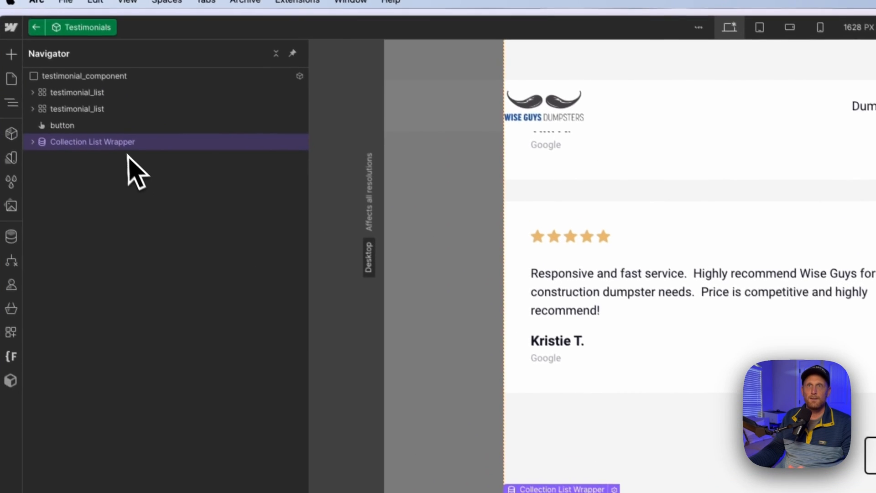
{"action": "left_click_drag", "start_coordinate": [121, 144], "coordinate": [123, 91]}
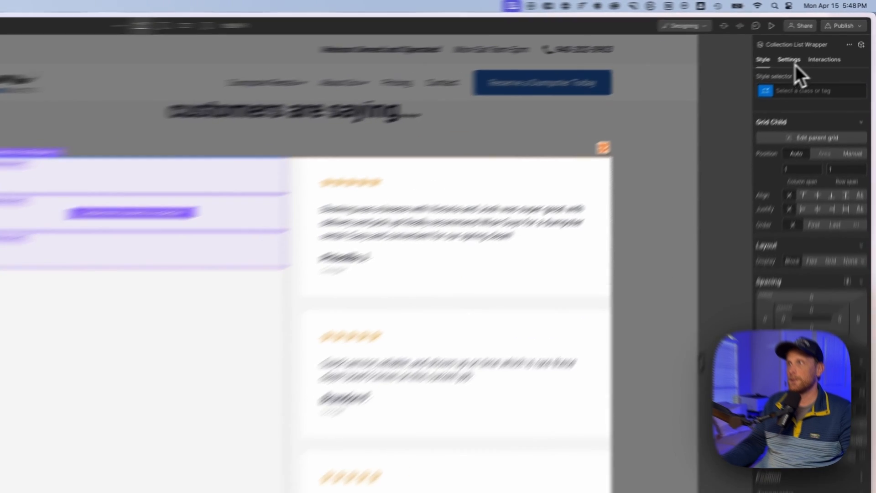
- Set the Collection List Wrapper's source to the Testimonials collection
{"action": "left_click", "coordinate": [816, 41]}
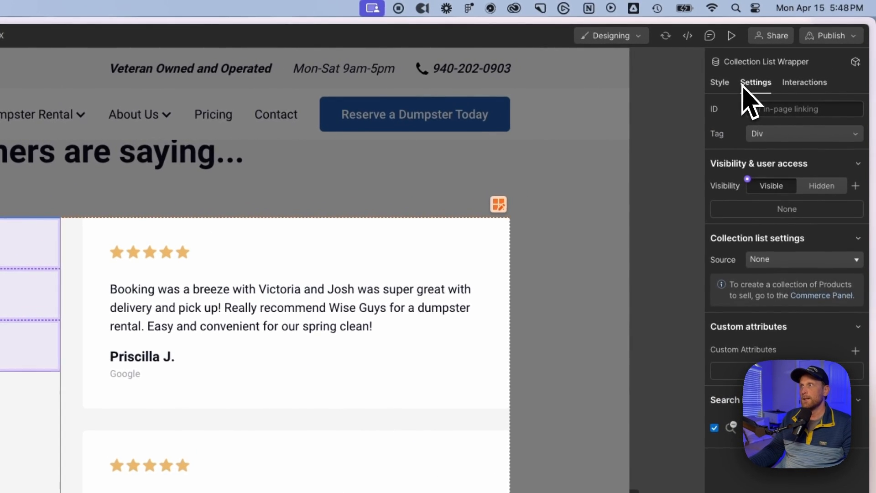
{"action": "left_click", "coordinate": [766, 259]}
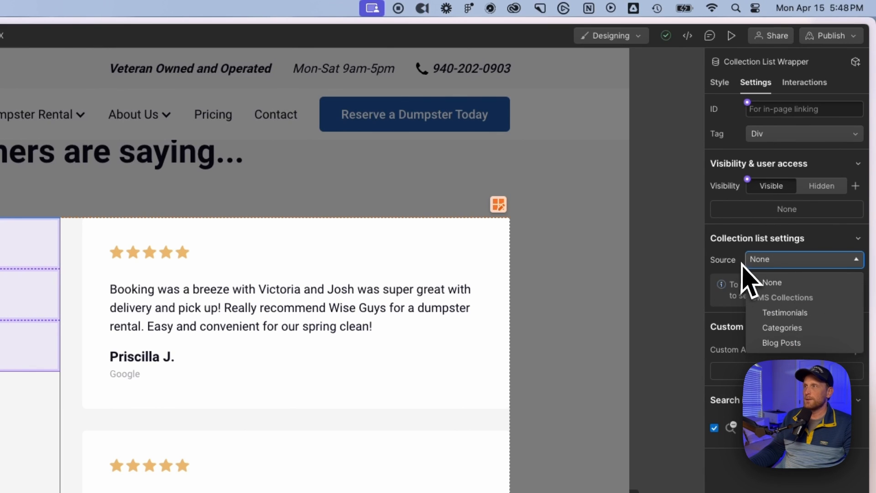
{"action": "left_click", "coordinate": [815, 313]}
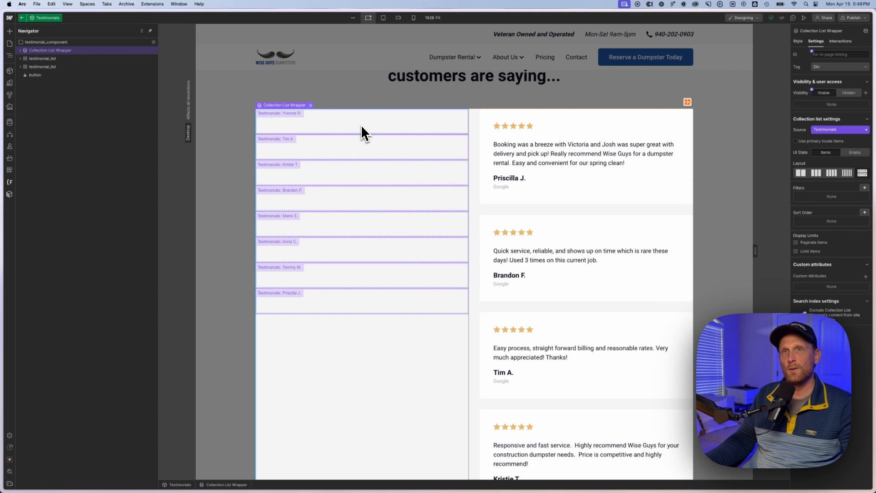
{"action": "scroll", "coordinate": [360, 125], "scroll_direction": "down", "scroll_amount": 1}
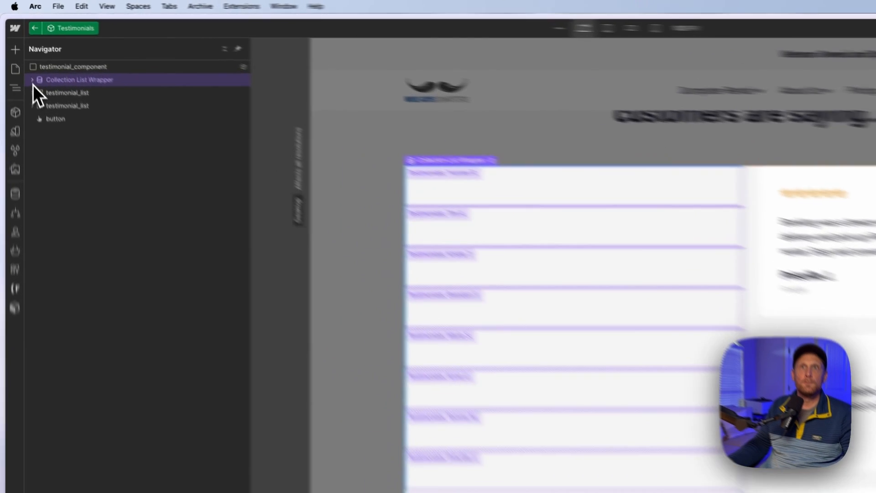
- Apply the existing testimonial_component class to the Collection List inside the Collection List Wrapper
{"action": "left_click", "coordinate": [21, 51]}
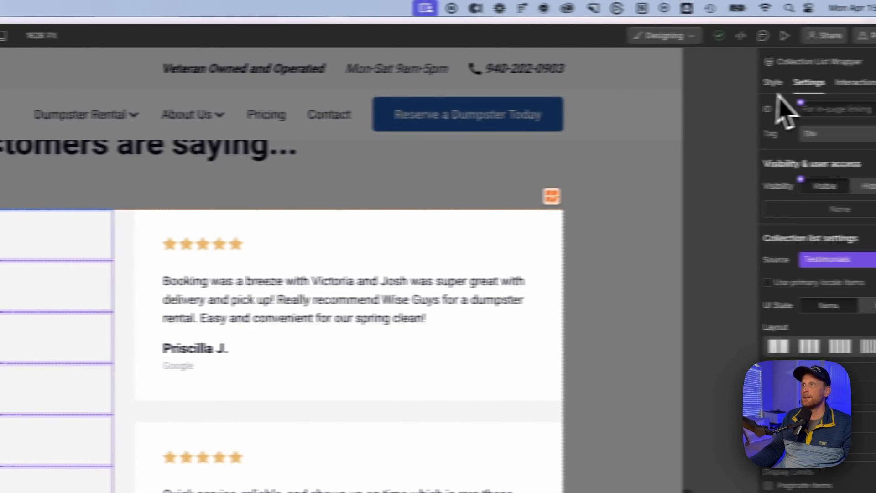
{"action": "left_click", "coordinate": [719, 83]}
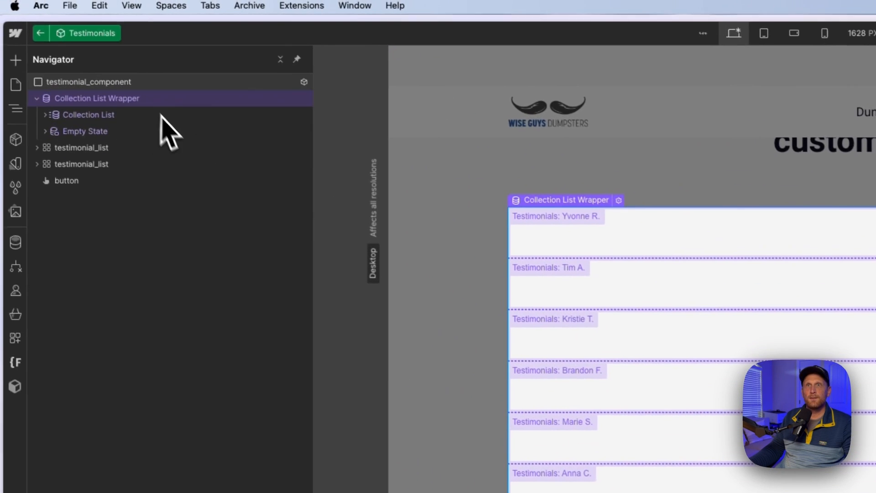
{"action": "left_click", "coordinate": [139, 86]}
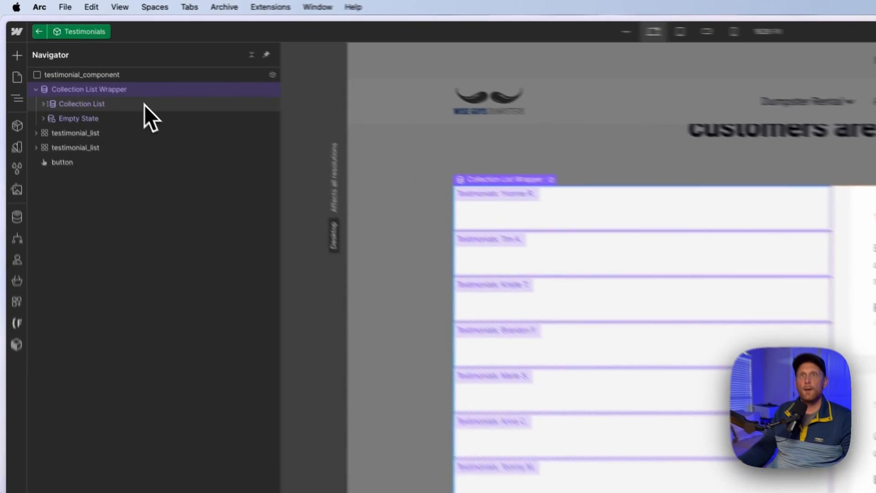
{"action": "left_click", "coordinate": [85, 59]}
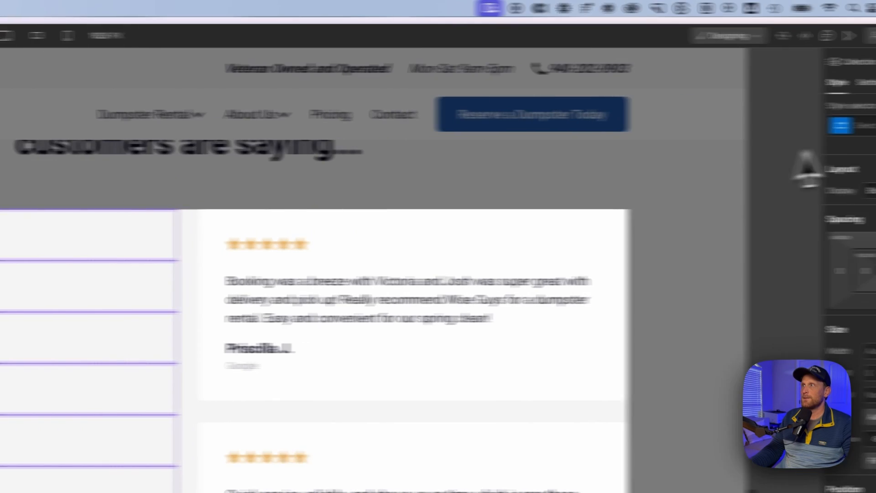
{"action": "left_click", "coordinate": [867, 130]}
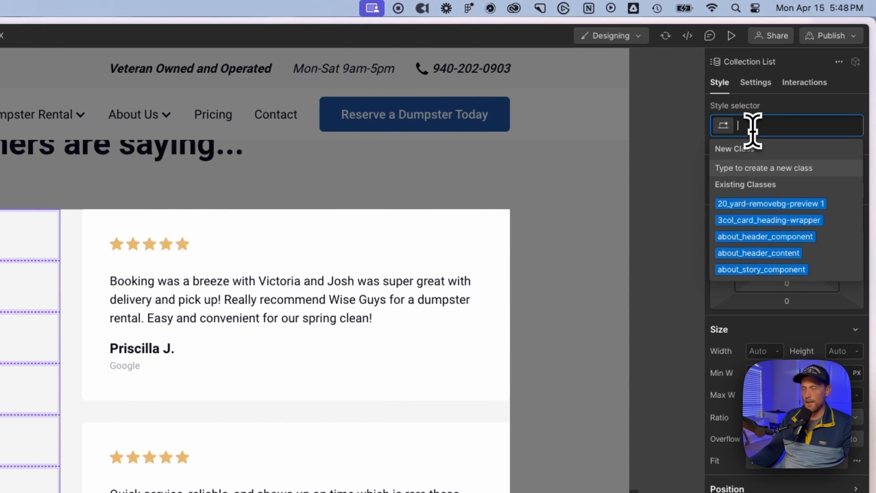
{"action": "type", "text": "testimonial_component"}
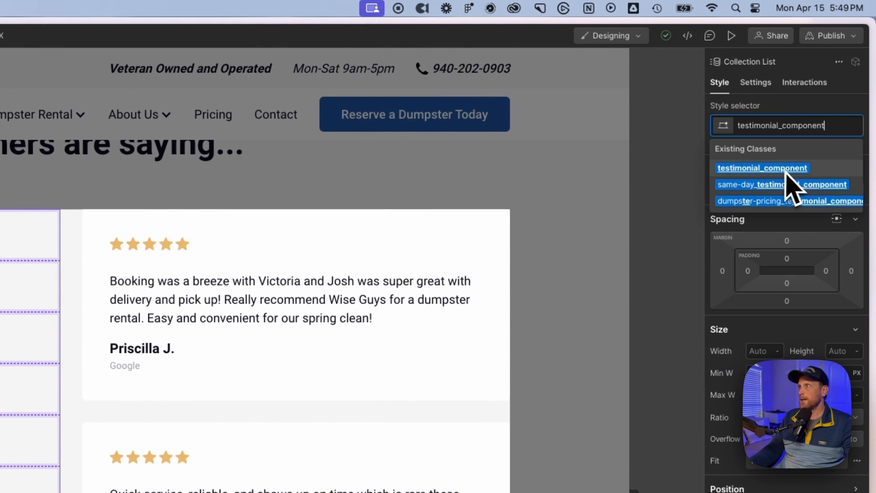
{"action": "left_click", "coordinate": [790, 169]}
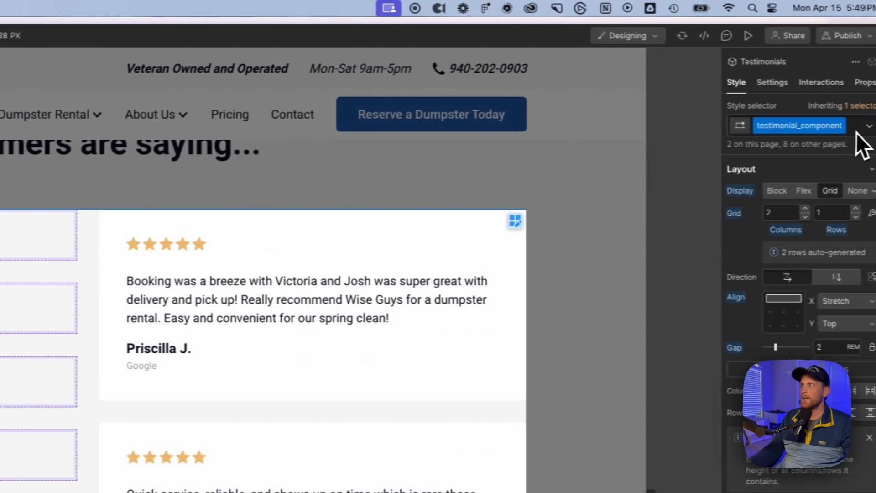
- Replace the class on the Testimonials component's outer block with a new class named testimonials_wrapper
{"action": "left_click", "coordinate": [842, 135]}
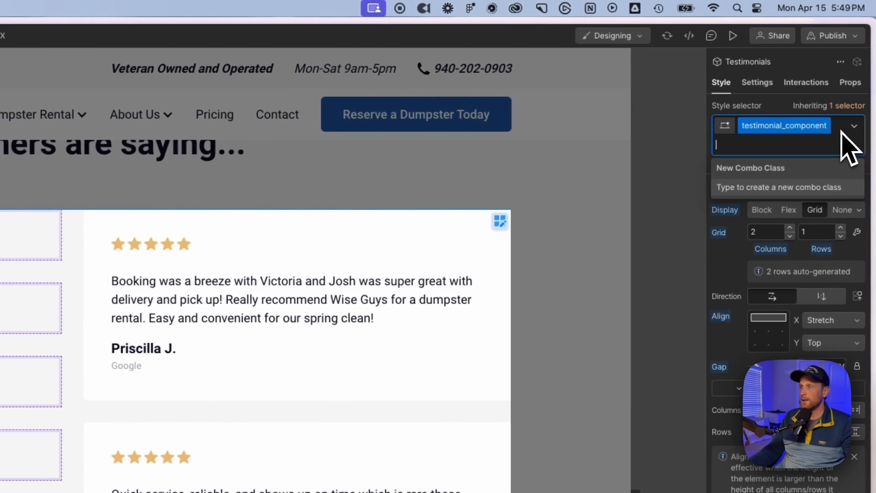
{"action": "key", "text": "BackSpace"}
{"action": "type", "text": "test"}
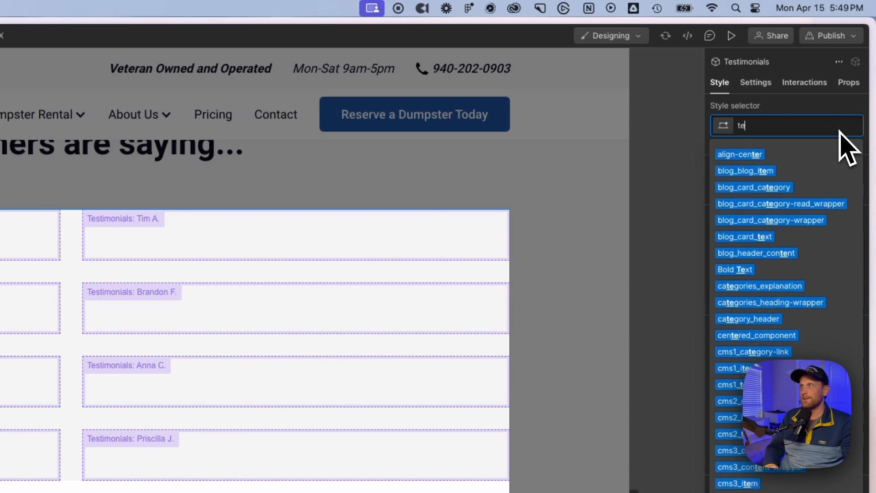
{"action": "type", "text": "imonials_wrapper"}
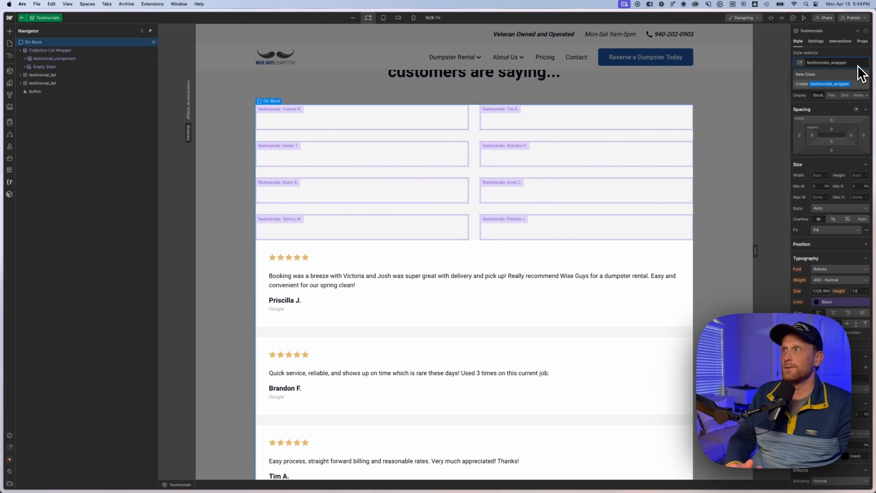
{"action": "key", "text": "Return"}
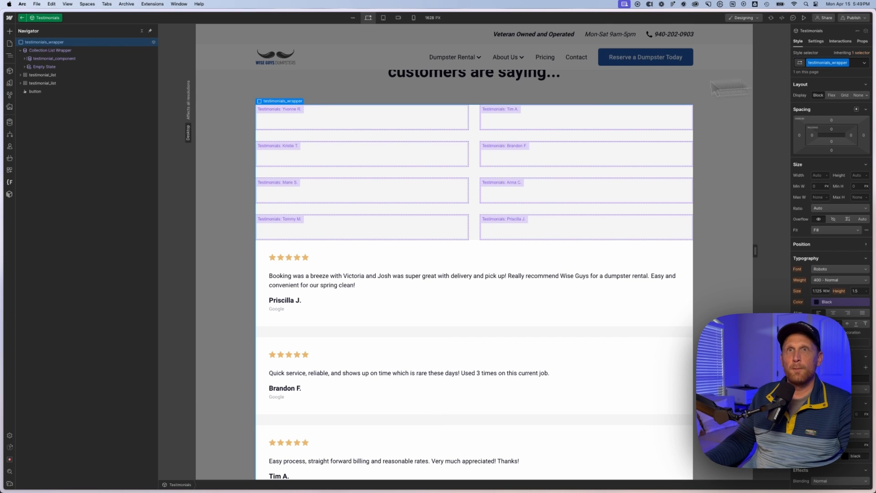
- Unlink the first Testimonial Card in the upper testimonial_list from its component and nest its testimonial_item inside the Collection Item
{"action": "left_click", "coordinate": [60, 50]}
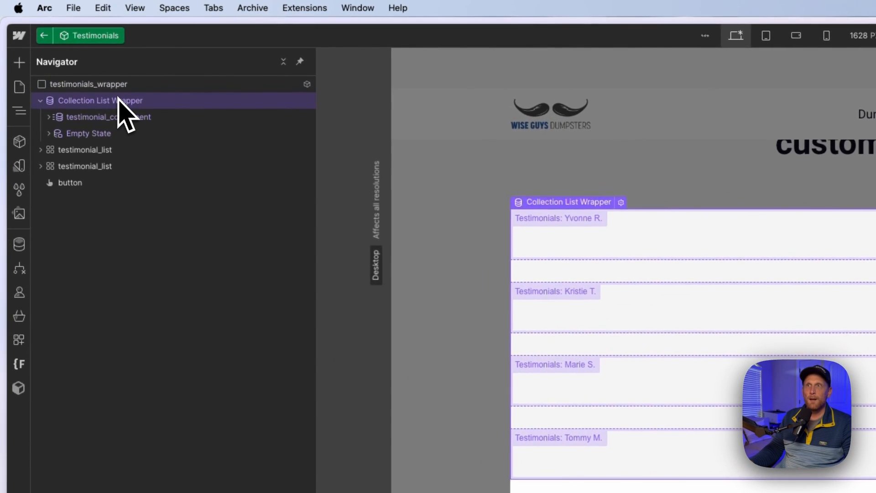
{"action": "left_click", "coordinate": [154, 117]}
{"action": "left_click", "coordinate": [49, 117]}
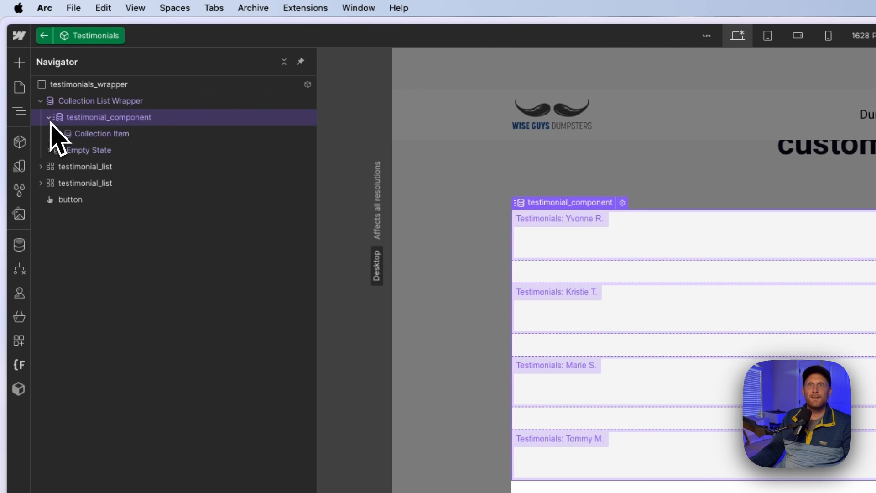
{"action": "left_click", "coordinate": [111, 135]}
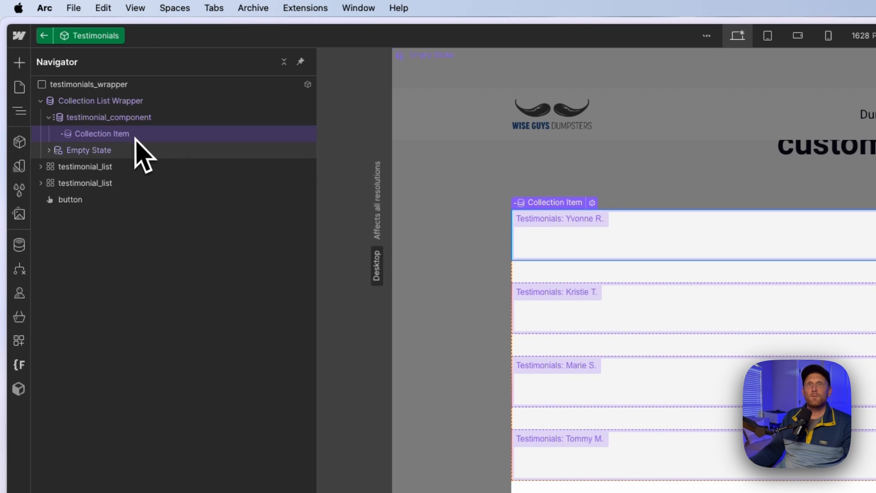
{"action": "left_click", "coordinate": [41, 167]}
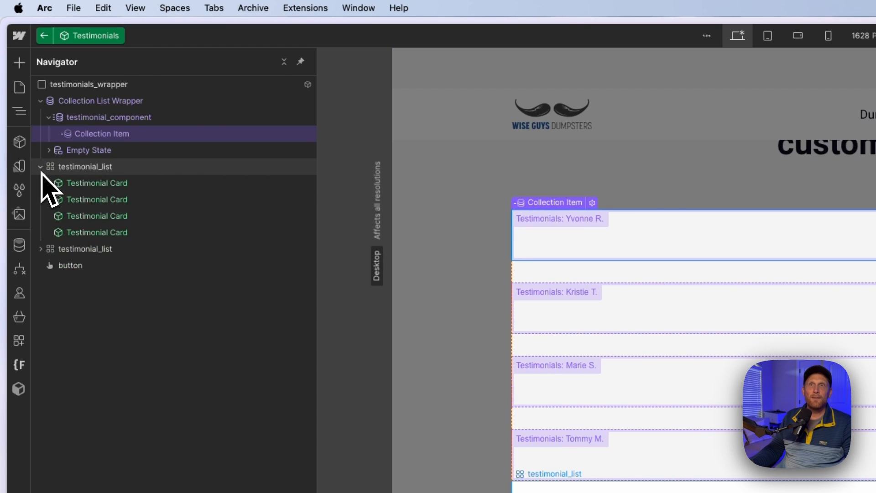
{"action": "left_click", "coordinate": [110, 187]}
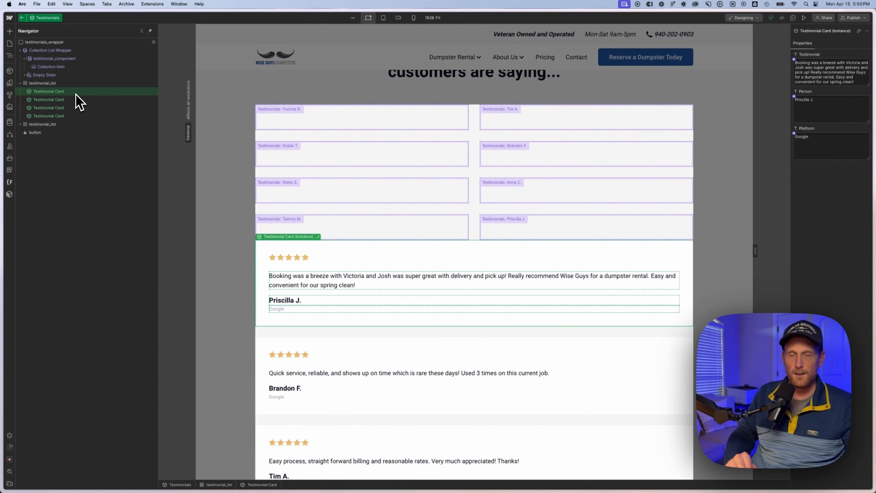
{"action": "key", "text": "super+shift+a"}
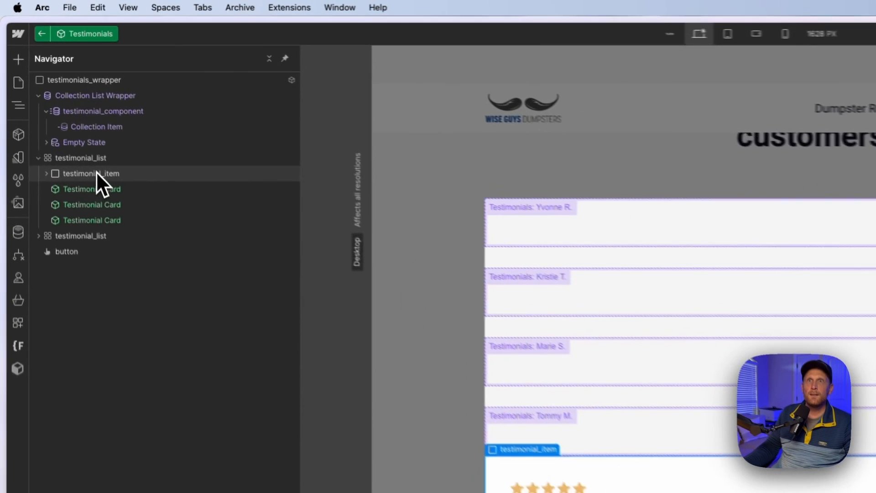
{"action": "left_click_drag", "start_coordinate": [52, 94], "coordinate": [60, 67]}
{"action": "left_click_drag", "start_coordinate": [121, 136], "coordinate": [122, 139]}
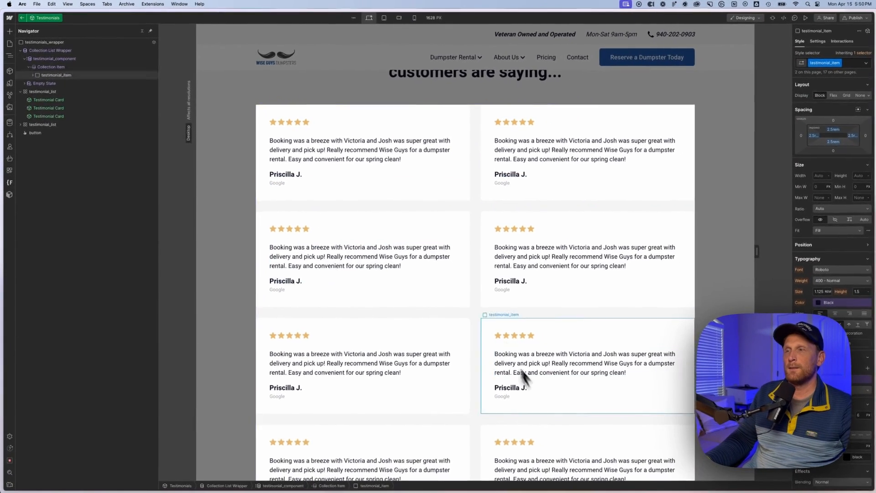
- Delete the first static testimonial_list below the Collection List, including its three remaining Testimonial Cards
{"action": "scroll", "coordinate": [524, 388], "scroll_direction": "down", "scroll_amount": 4}
{"action": "scroll", "coordinate": [540, 417], "scroll_direction": "down", "scroll_amount": 1}
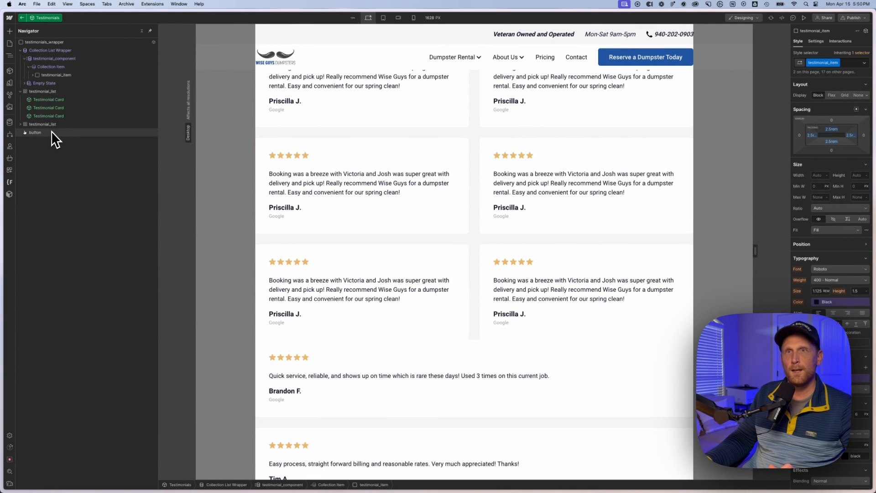
{"action": "scroll", "coordinate": [484, 324], "scroll_direction": "down", "scroll_amount": 10}
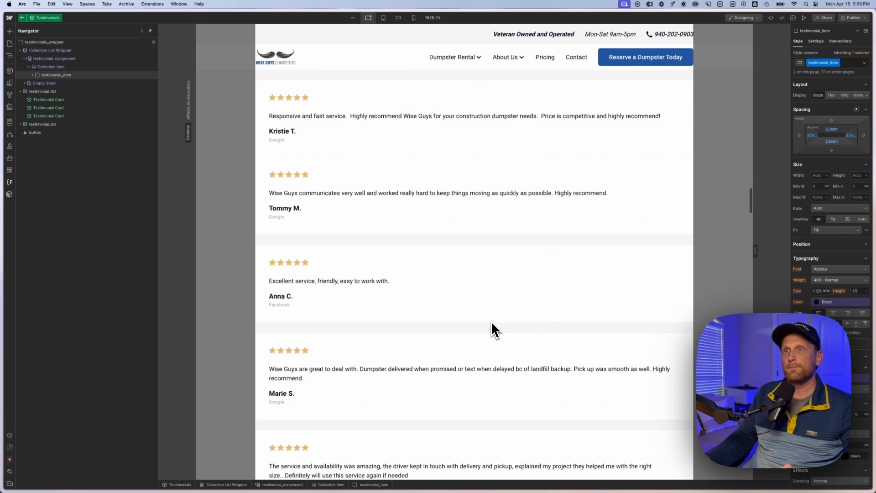
{"action": "scroll", "coordinate": [491, 321], "scroll_direction": "down", "scroll_amount": 4}
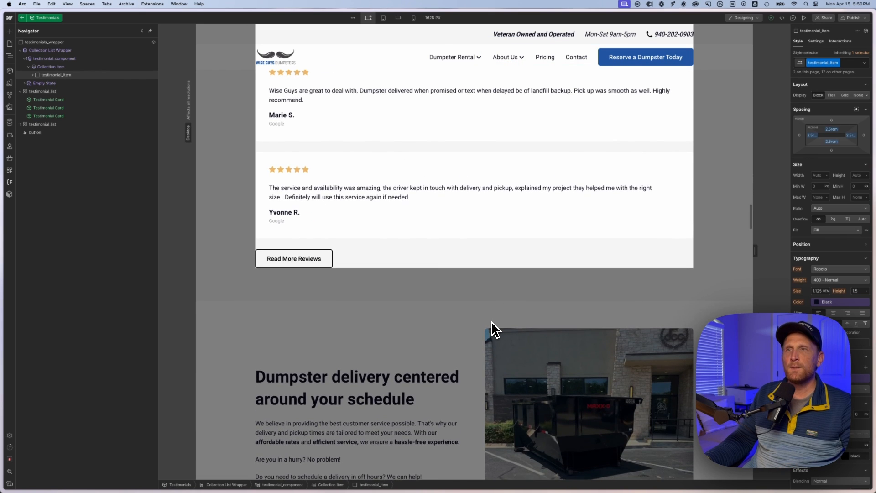
{"action": "scroll", "coordinate": [491, 321], "scroll_direction": "up", "scroll_amount": 3}
{"action": "scroll", "coordinate": [491, 321], "scroll_direction": "up", "scroll_amount": 6}
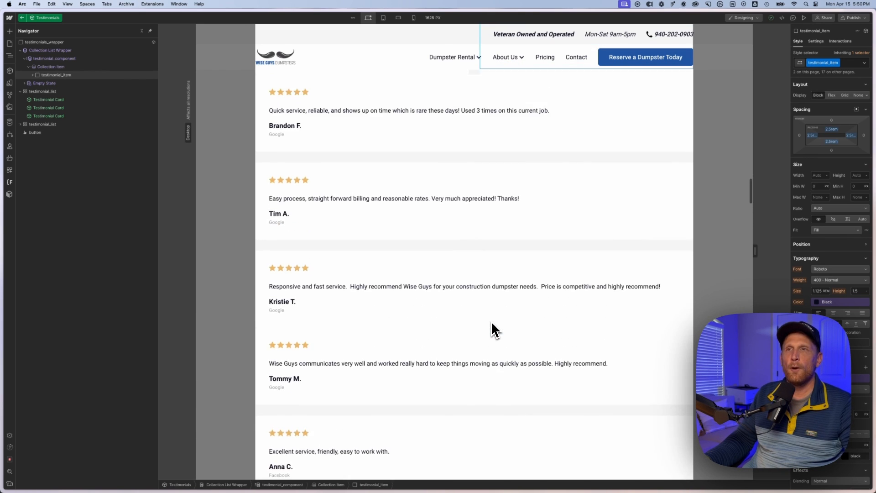
{"action": "scroll", "coordinate": [491, 322], "scroll_direction": "up", "scroll_amount": 5}
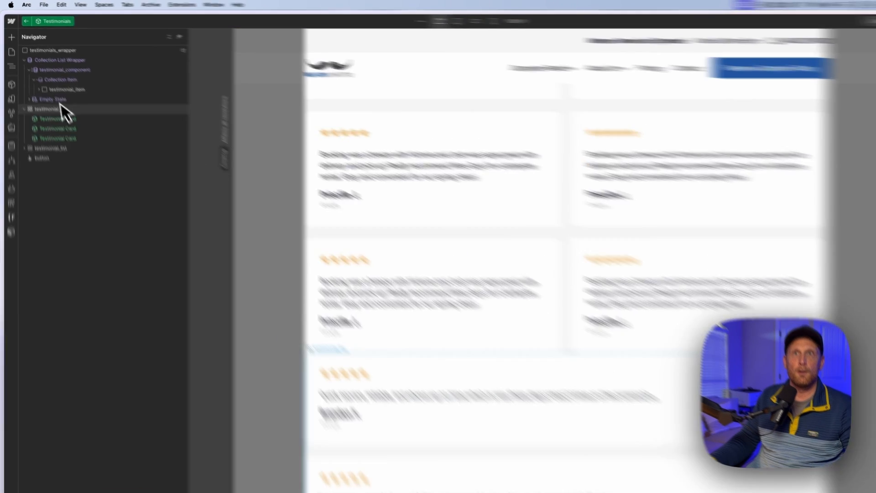
{"action": "left_click", "coordinate": [47, 91]}
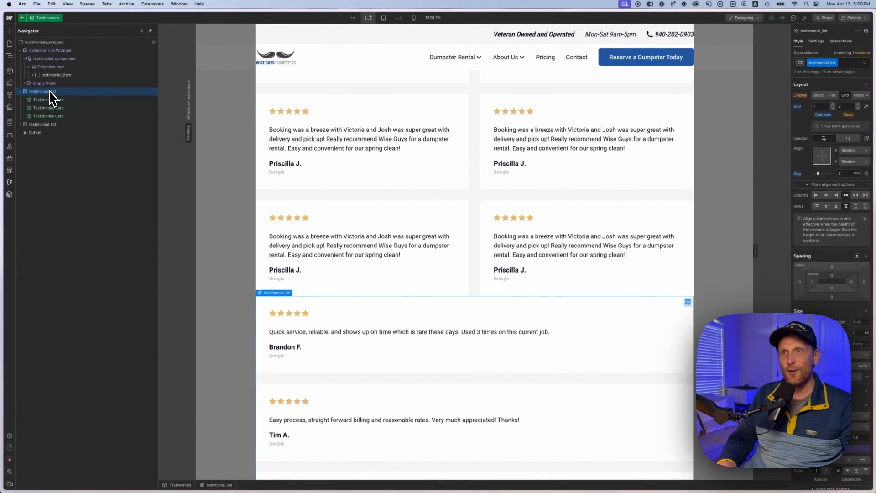
{"action": "key", "text": "Delete"}
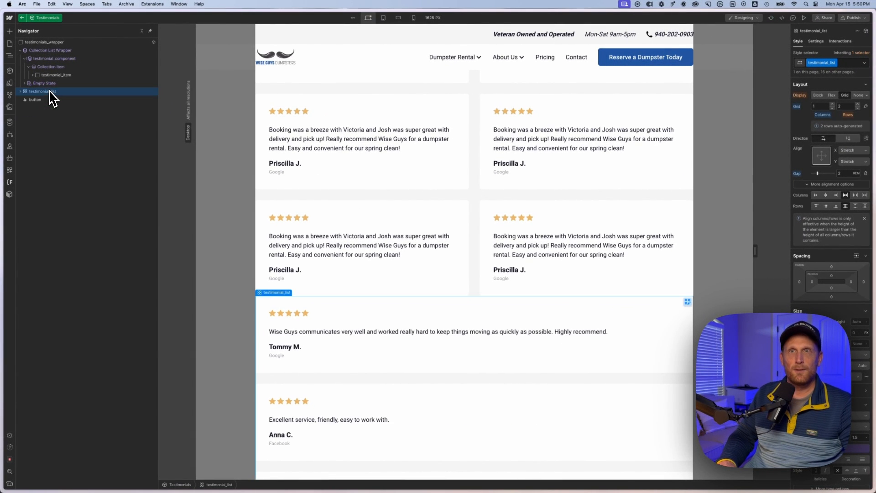
- Delete the remaining static testimonial_list below the Collection List in the Testimonials component
{"action": "key", "text": "Delete"}
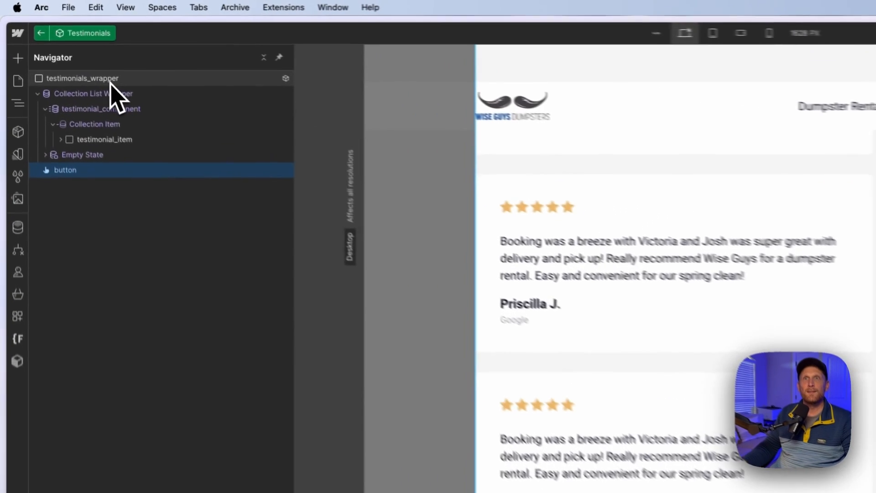
{"action": "left_click", "coordinate": [64, 43]}
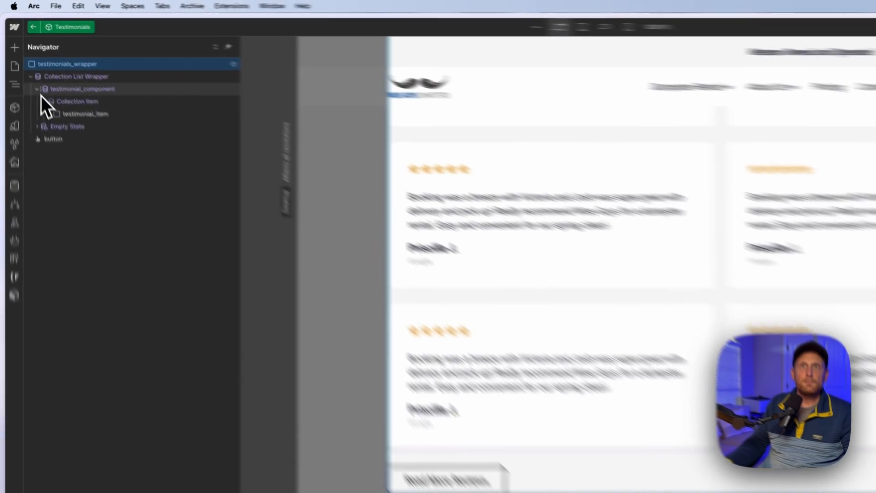
{"action": "left_click", "coordinate": [24, 59]}
{"action": "left_click", "coordinate": [48, 115]}
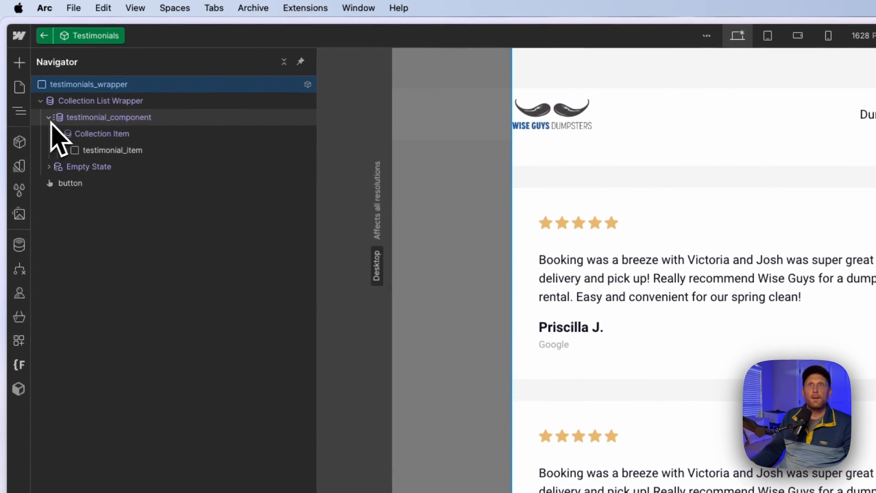
- Connect the text of the Text Block inside testimonial_item to the Testimonial field of the Testimonials collection
{"action": "left_click", "coordinate": [121, 150]}
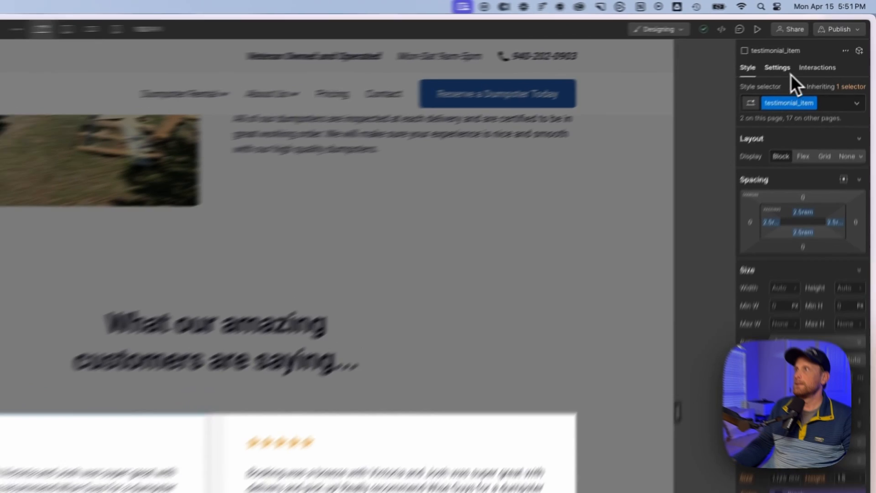
{"action": "left_click", "coordinate": [818, 43]}
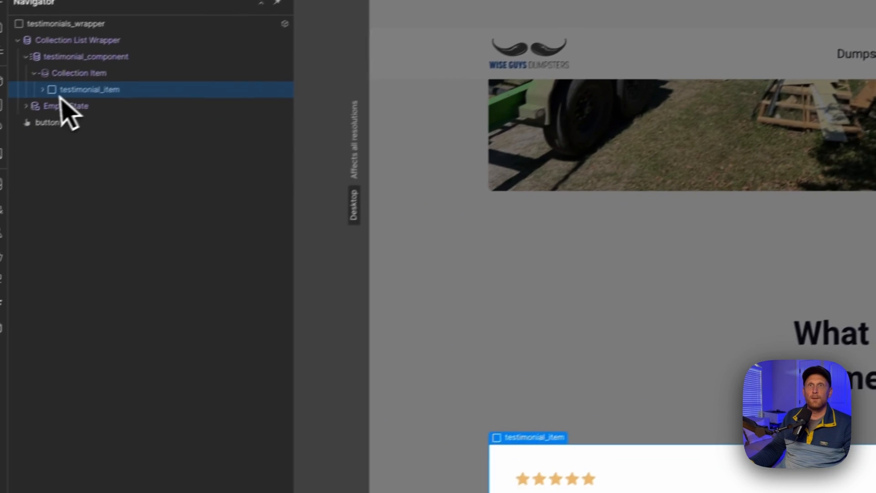
{"action": "left_click", "coordinate": [43, 92]}
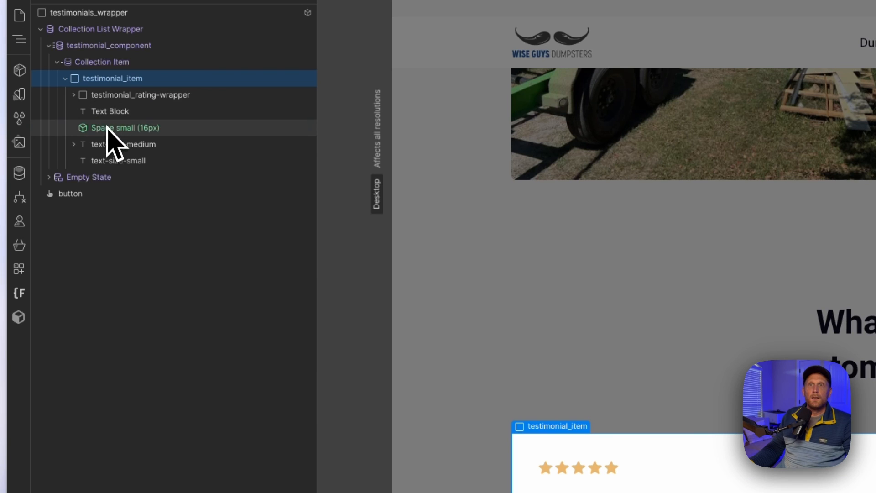
{"action": "left_click", "coordinate": [114, 144]}
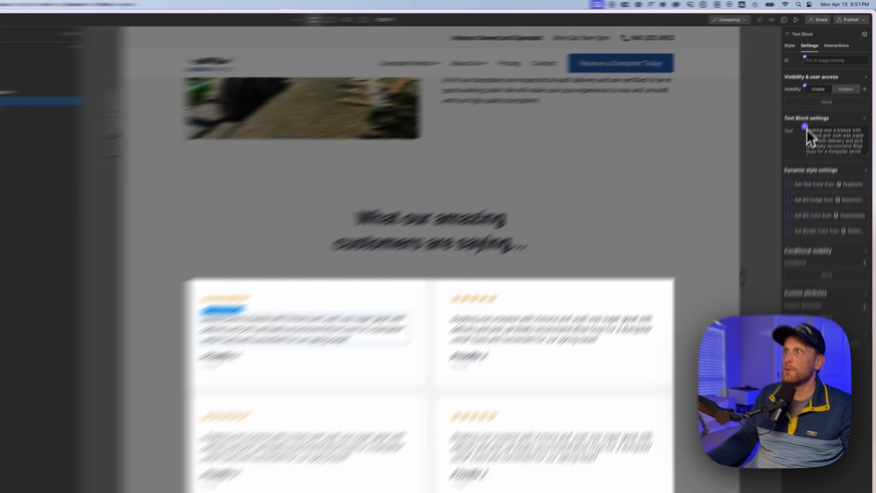
{"action": "left_click", "coordinate": [813, 115]}
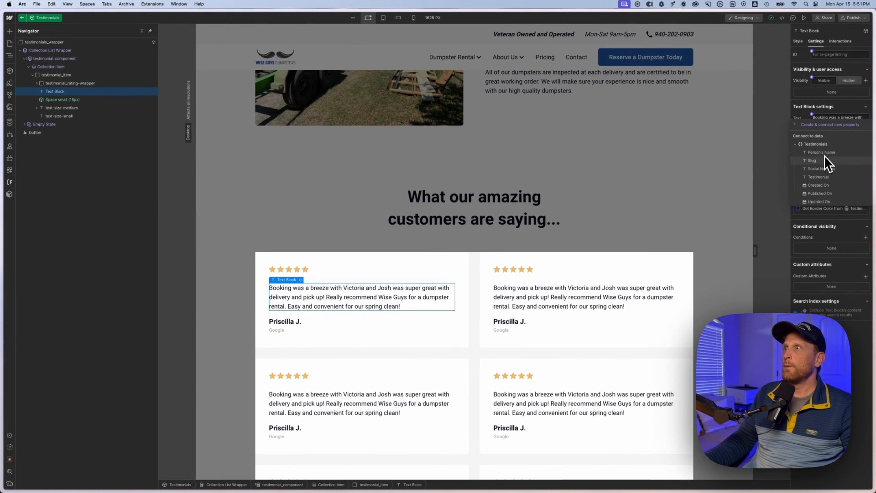
{"action": "left_click", "coordinate": [830, 177]}
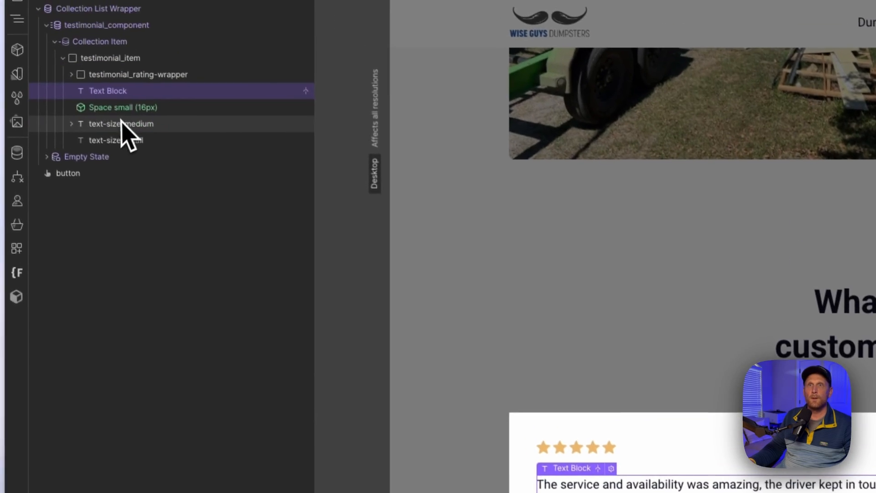
- Connect the text of the text-size-medium block in testimonial_item to the Person's Name field
{"action": "left_click", "coordinate": [112, 127]}
{"action": "left_click", "coordinate": [73, 127]}
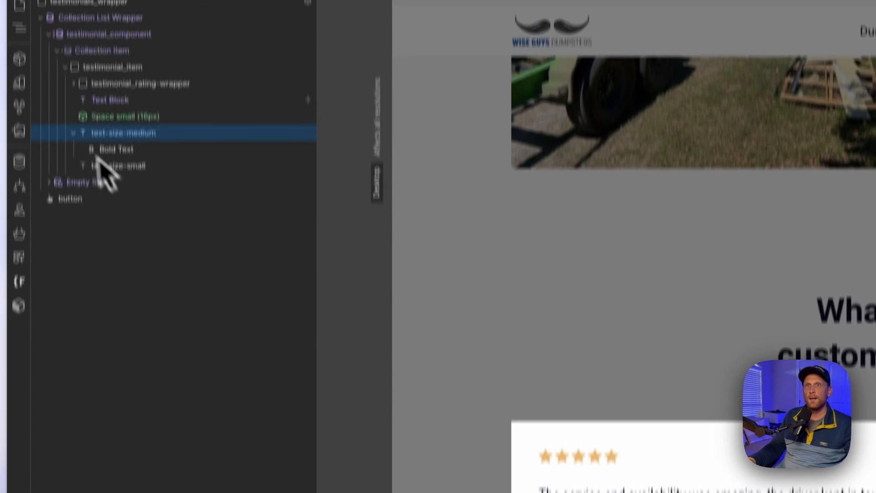
{"action": "left_click", "coordinate": [73, 3]}
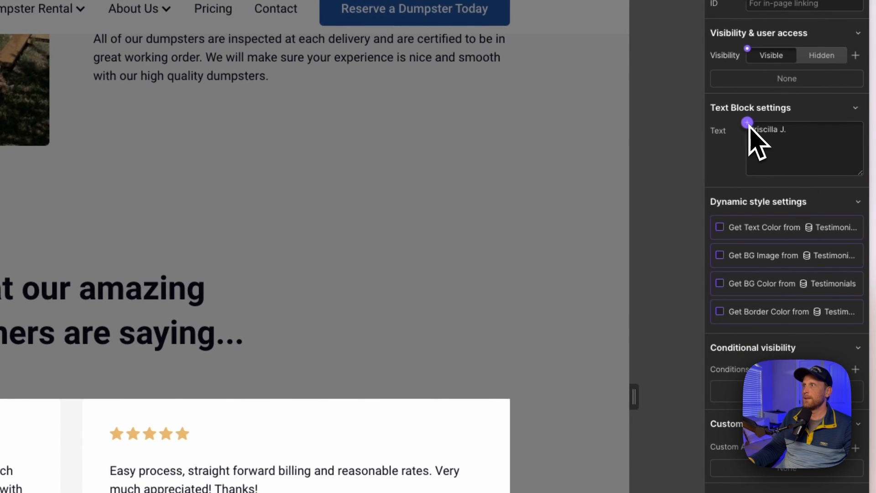
{"action": "left_click", "coordinate": [748, 124]}
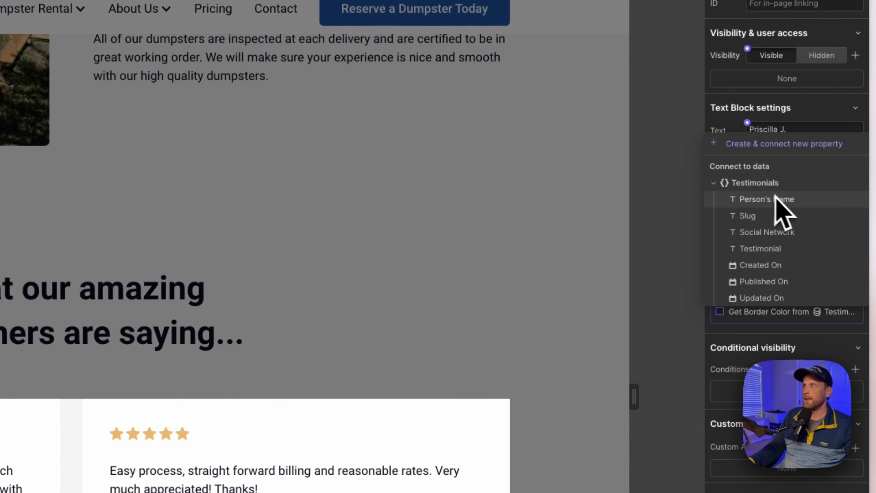
{"action": "left_click", "coordinate": [793, 199]}
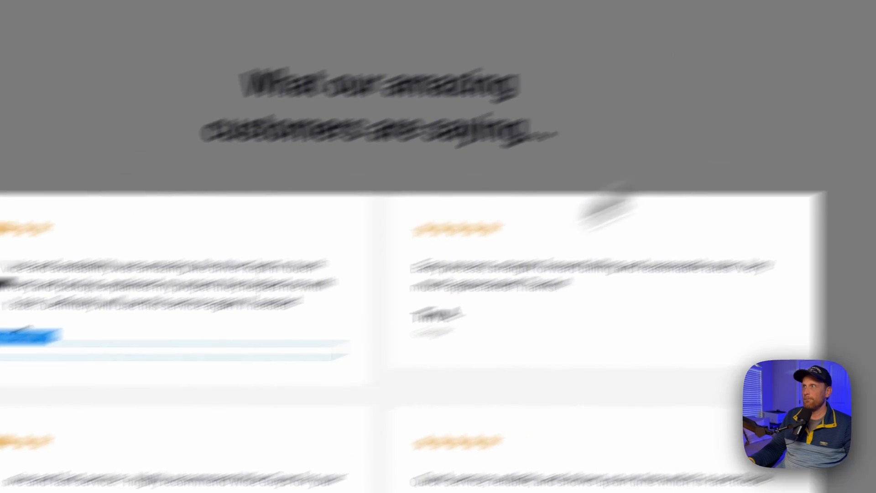
- Connect the text of the text-size-small block to the Social Network field and check the review cards on the canvas
{"action": "left_click", "coordinate": [748, 86]}
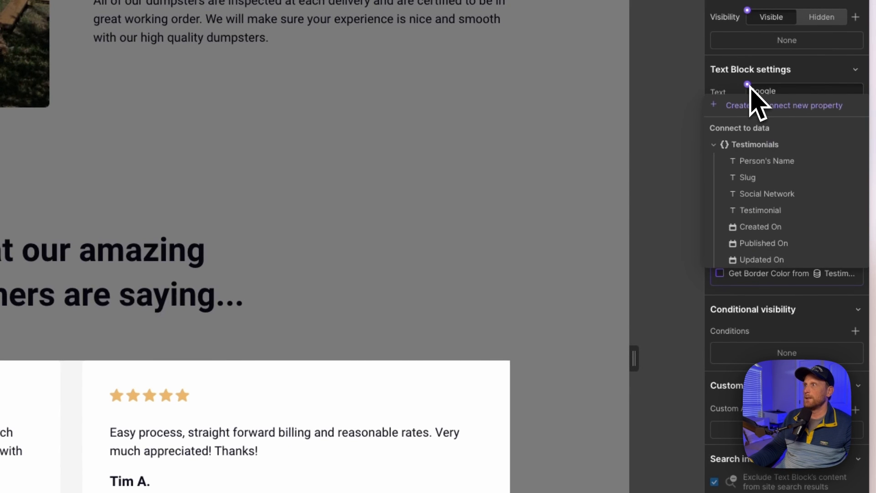
{"action": "left_click", "coordinate": [785, 194]}
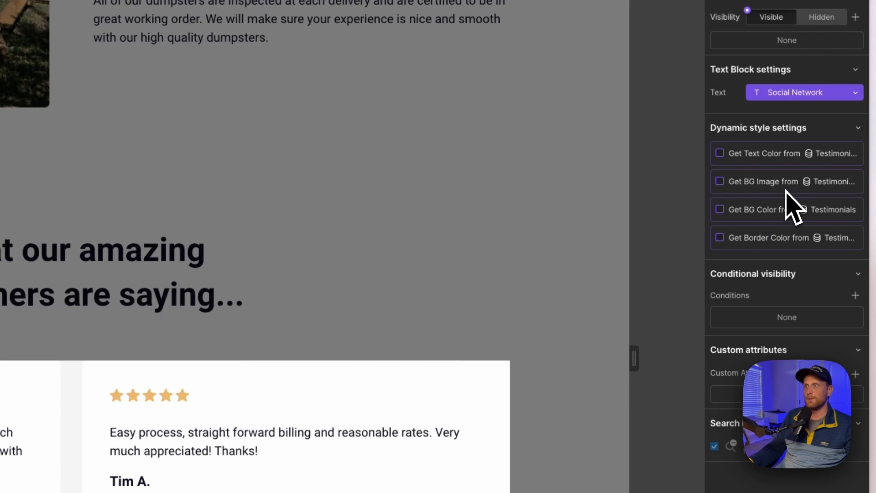
{"action": "scroll", "coordinate": [374, 358], "scroll_direction": "down", "scroll_amount": 5}
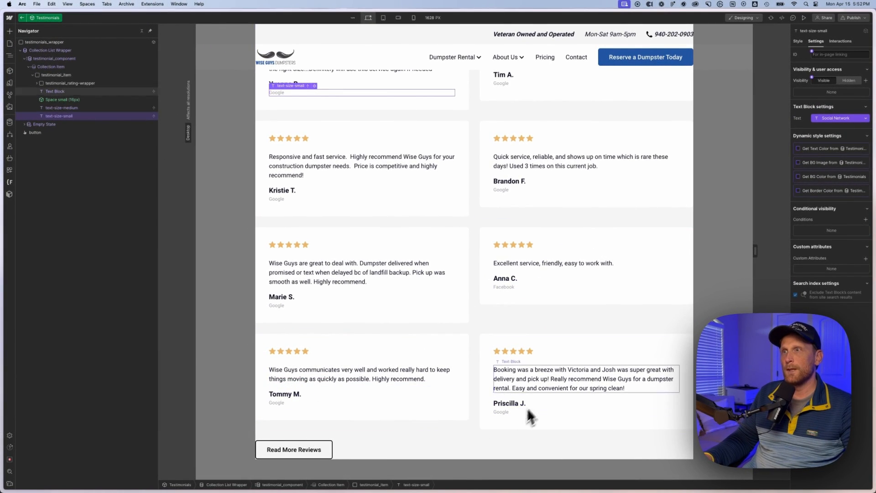
{"action": "scroll", "coordinate": [622, 342], "scroll_direction": "up", "scroll_amount": 3}
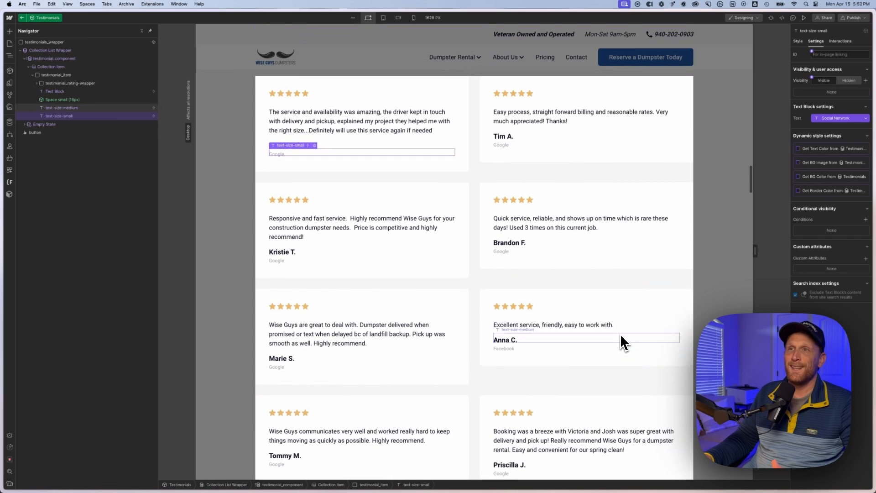
{"action": "scroll", "coordinate": [622, 343], "scroll_direction": "up", "scroll_amount": 1}
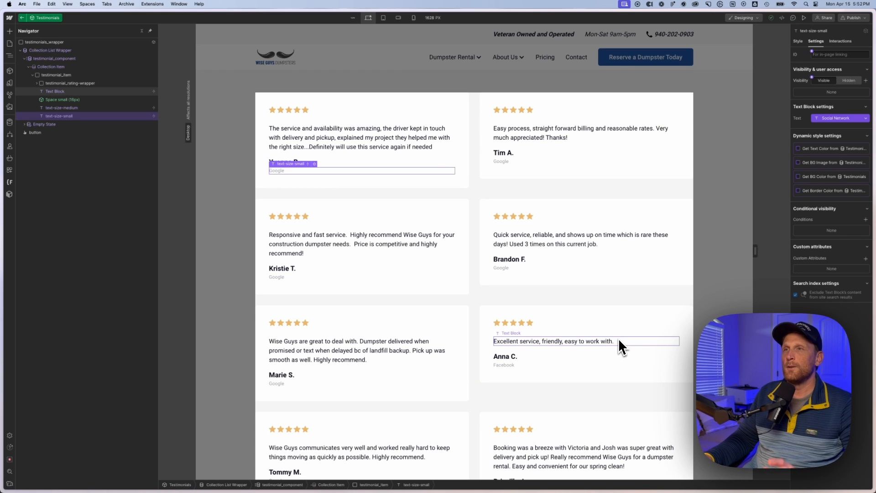
- Give testimonials_wrapper a vertical flex layout aligned Center horizontally and Top vertically, centring the Read More Reviews button
{"action": "scroll", "coordinate": [589, 333], "scroll_direction": "down", "scroll_amount": 5}
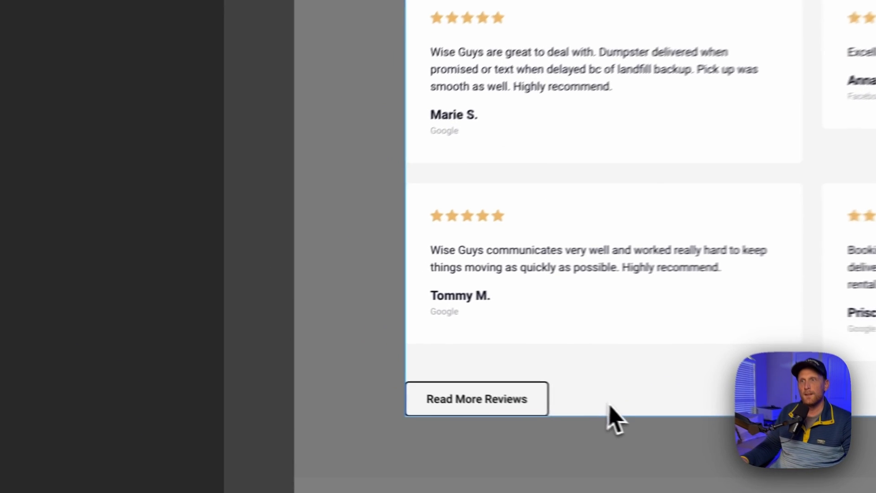
{"action": "left_click", "coordinate": [325, 374]}
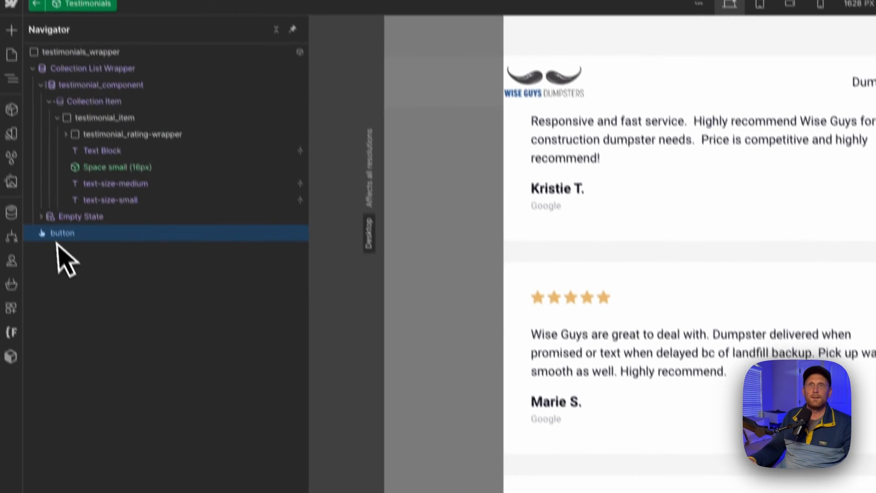
{"action": "left_click", "coordinate": [47, 117]}
{"action": "left_click", "coordinate": [42, 102]}
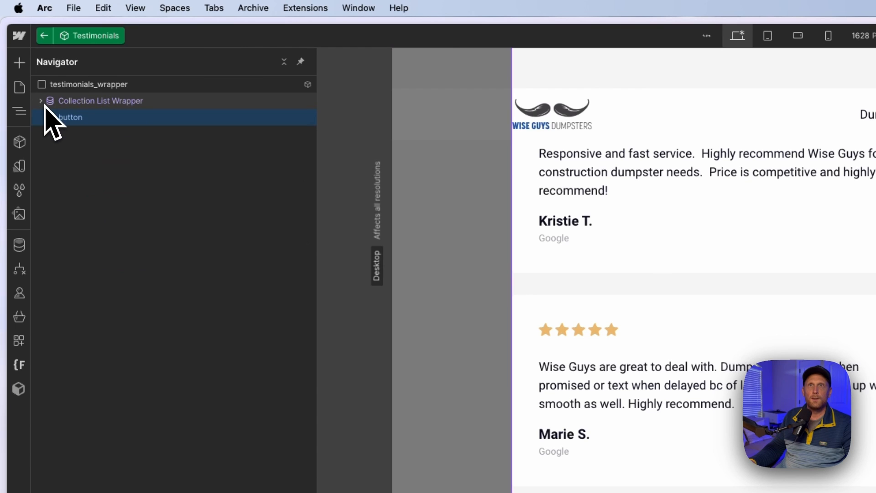
{"action": "left_click", "coordinate": [78, 87]}
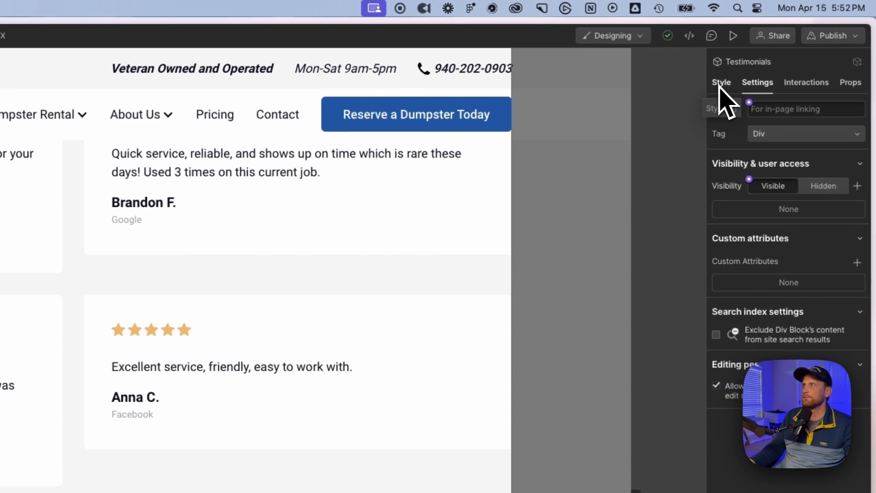
{"action": "left_click", "coordinate": [719, 83]}
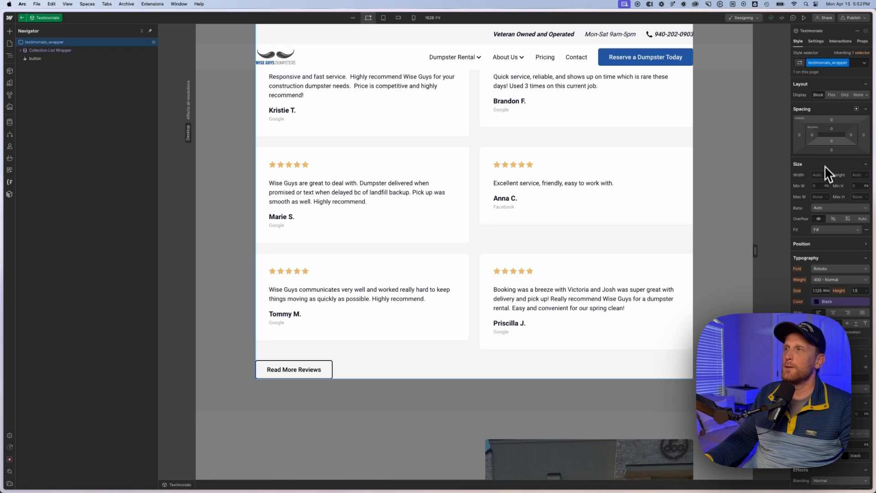
{"action": "left_click", "coordinate": [831, 94]}
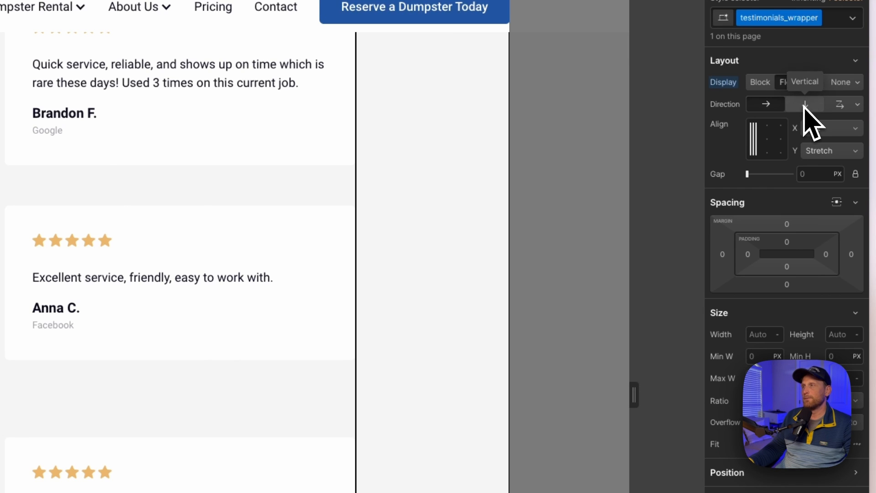
{"action": "left_click", "coordinate": [805, 105]}
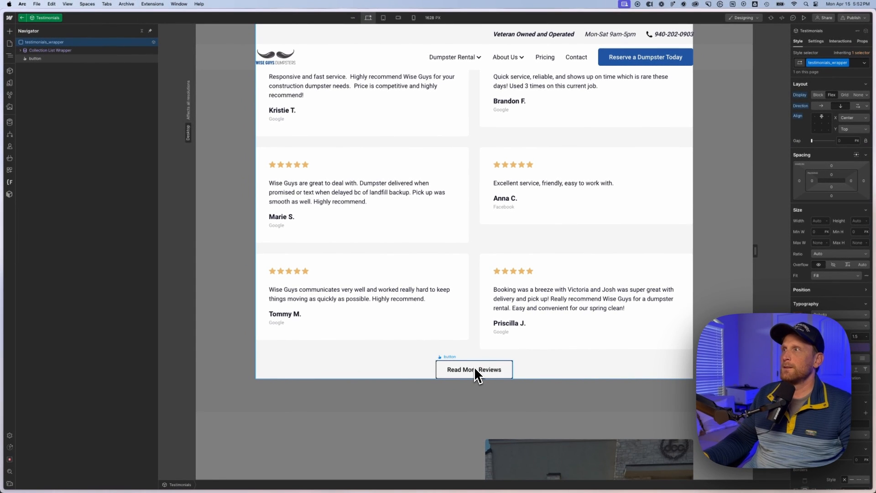
{"action": "left_click", "coordinate": [476, 369]}
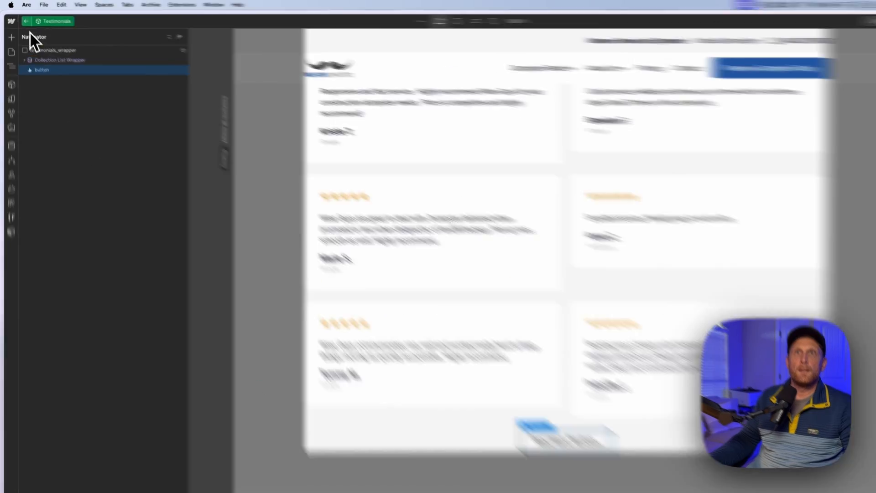
- Leave component editing for the Home page and open the Testimonials collection in the CMS
{"action": "left_click", "coordinate": [27, 22]}
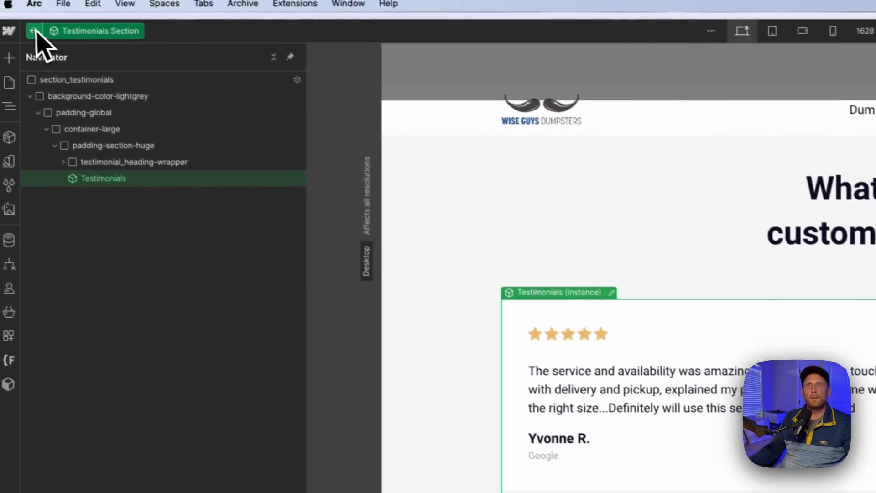
{"action": "left_click", "coordinate": [36, 31]}
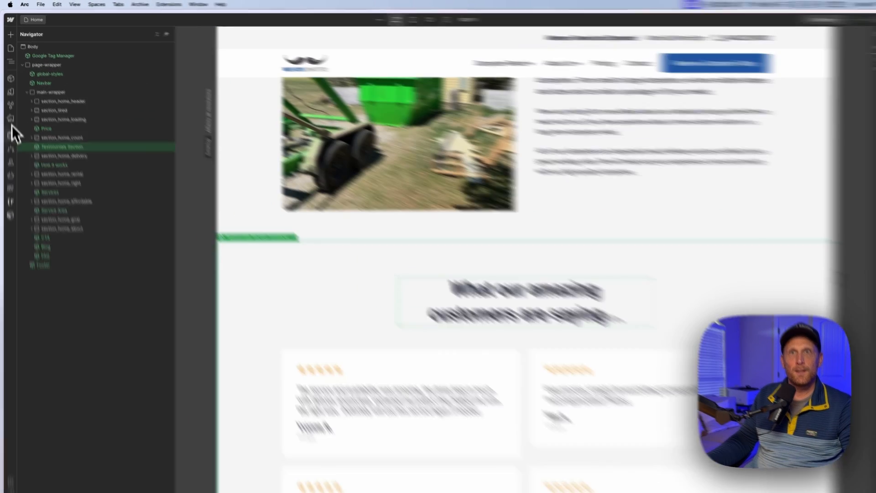
{"action": "left_click", "coordinate": [11, 133]}
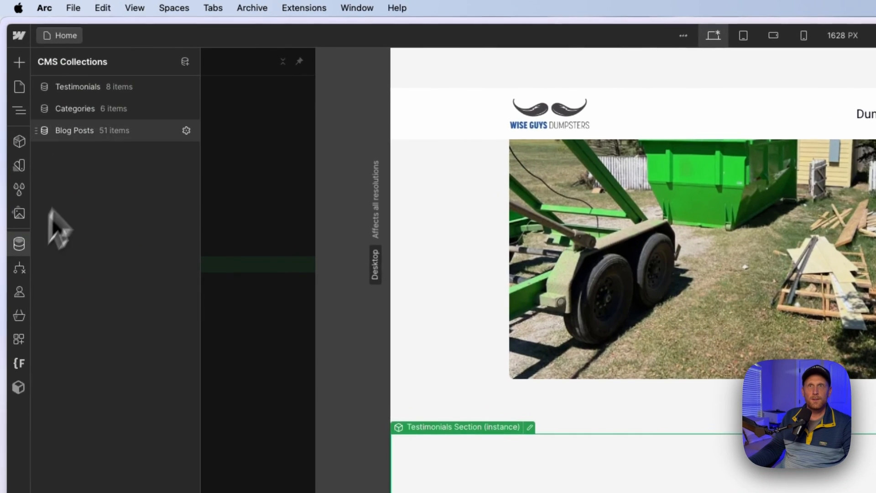
{"action": "left_click", "coordinate": [98, 91]}
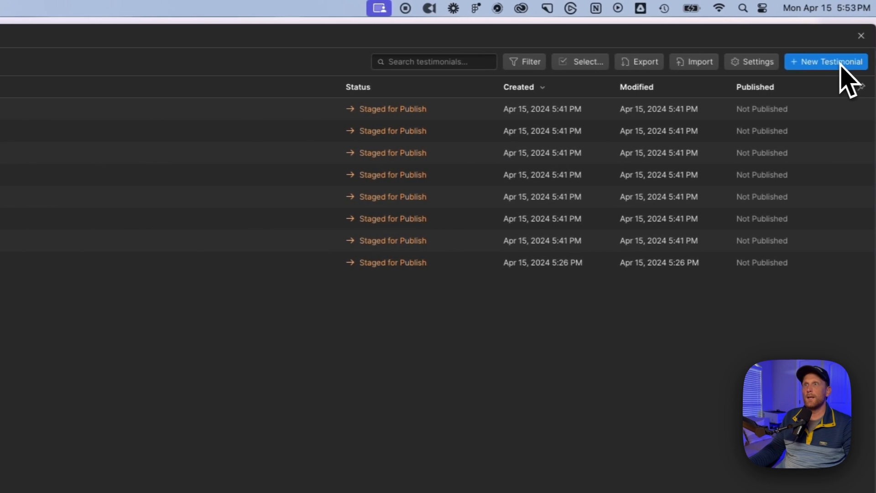
- Add a new testimonial with the person's name and text "Wise Guys Dumpster is amazing company to rent a dumpster from. Choose them for your next big project."
{"action": "left_click", "coordinate": [831, 61]}
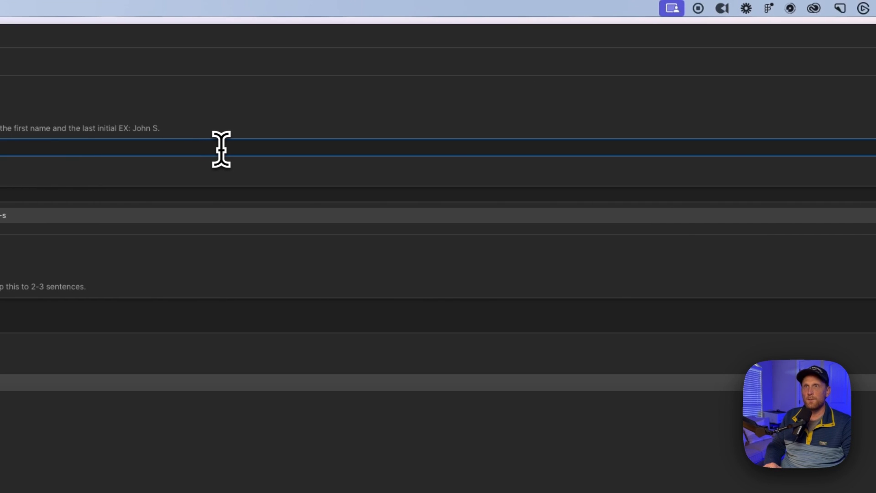
{"action": "left_click", "coordinate": [147, 312]}
{"action": "type", "text": "Wise Guys "}
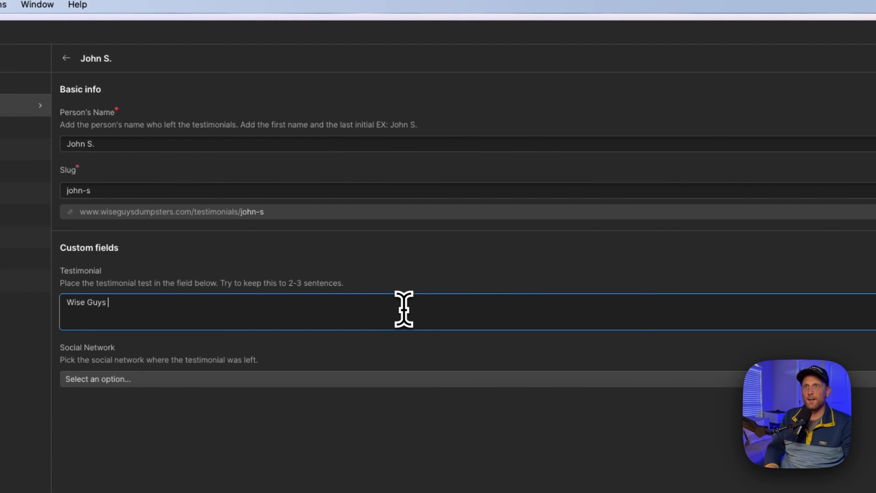
{"action": "type", "text": "Dumpster is amazing company to rent a dumpster from. Choose them for your next big pro"}
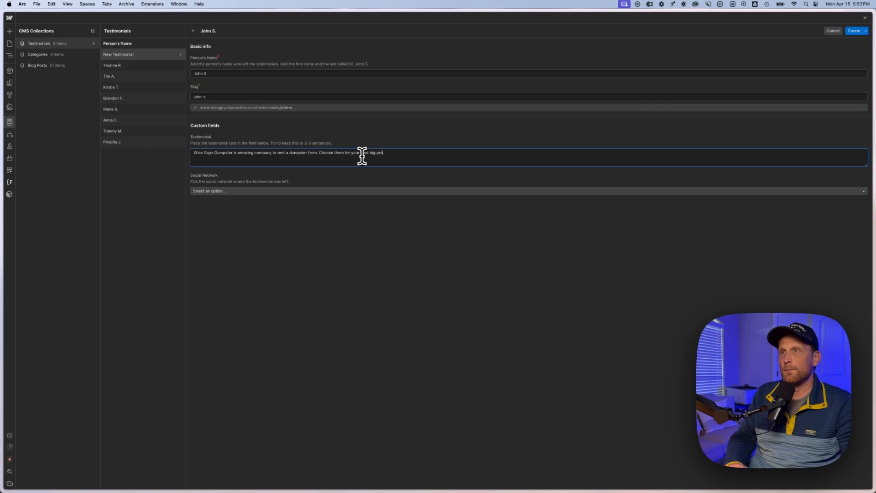
{"action": "type", "text": "t."}
- Set the new testimonial's Social Network to Facebook and create the item
{"action": "left_click", "coordinate": [343, 191]}
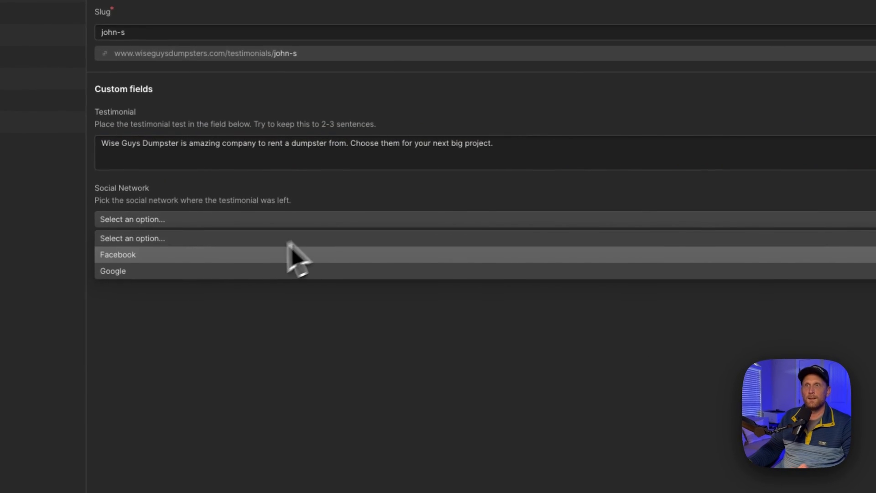
{"action": "left_click", "coordinate": [239, 261]}
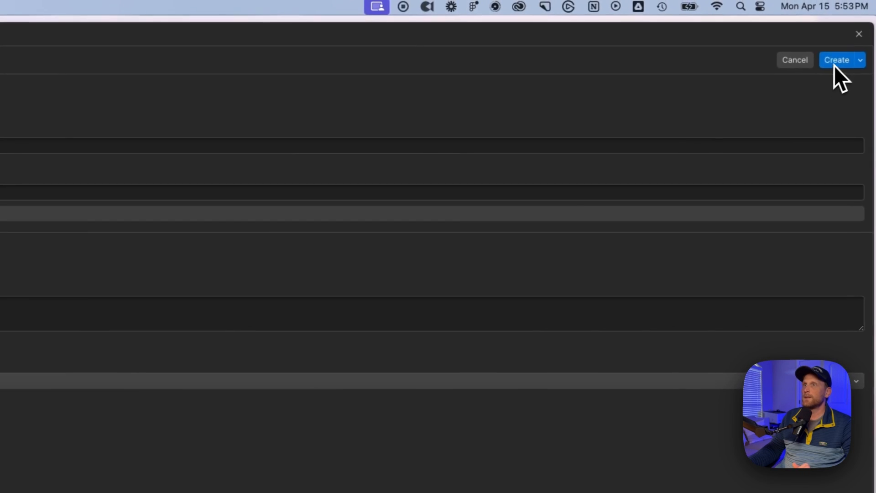
{"action": "left_click", "coordinate": [835, 64]}
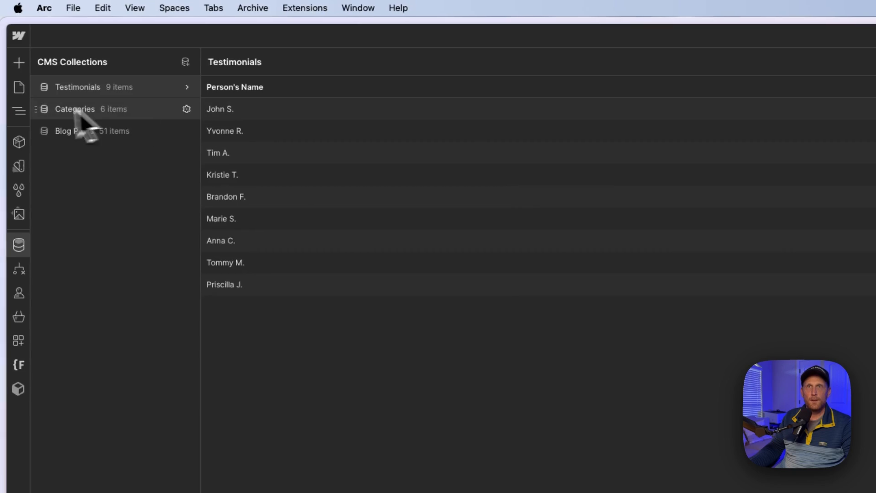
- Return to the Home page canvas and review the cards in the Testimonials Section
{"action": "left_click", "coordinate": [23, 111]}
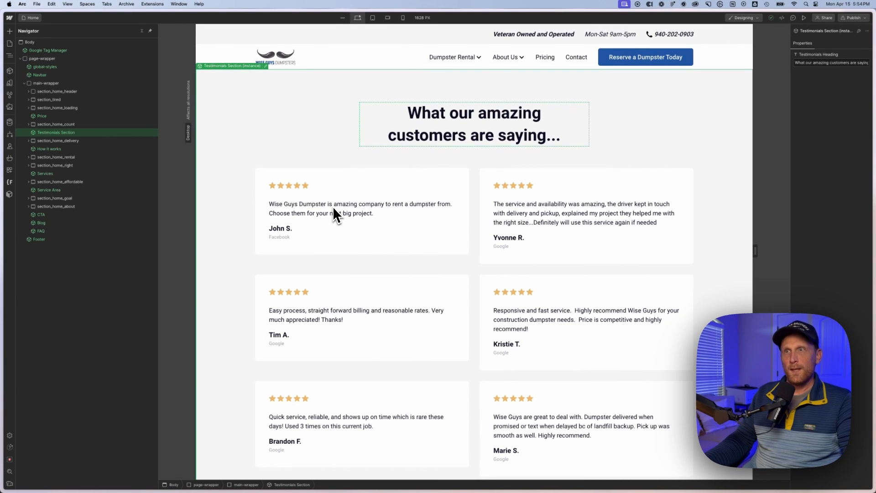
{"action": "scroll", "coordinate": [333, 206], "scroll_direction": "down", "scroll_amount": 1}
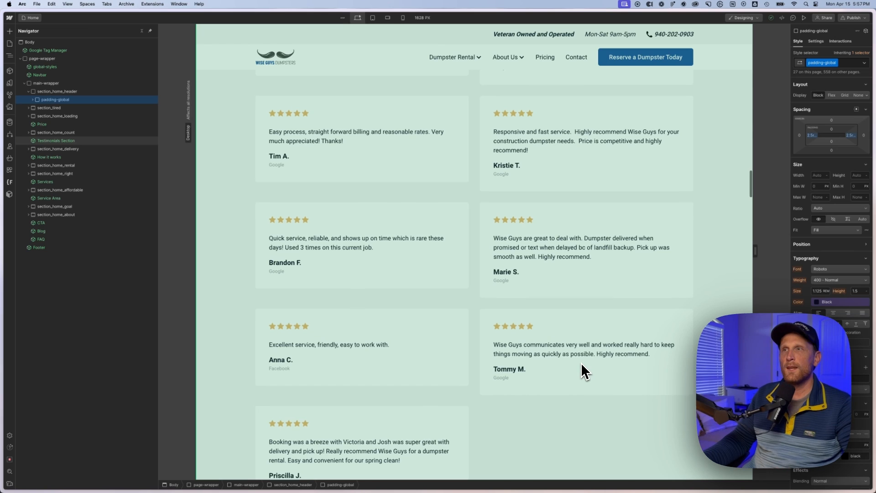
{"action": "scroll", "coordinate": [581, 364], "scroll_direction": "up", "scroll_amount": 5}
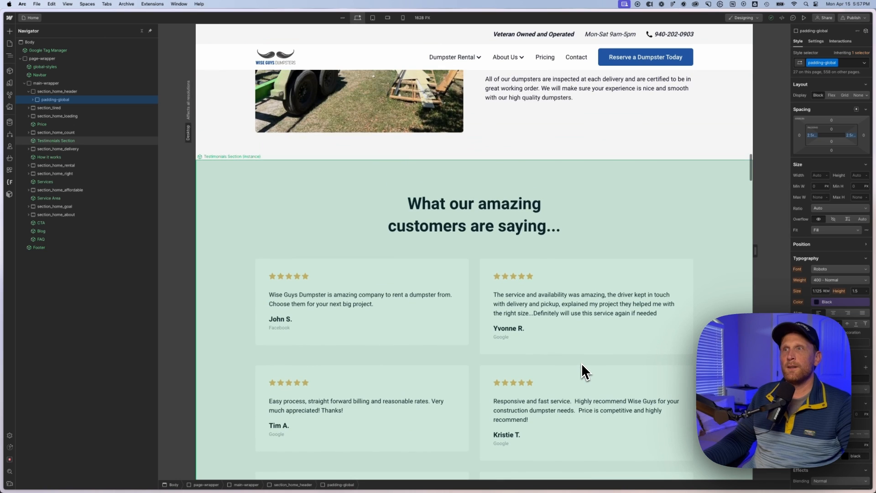